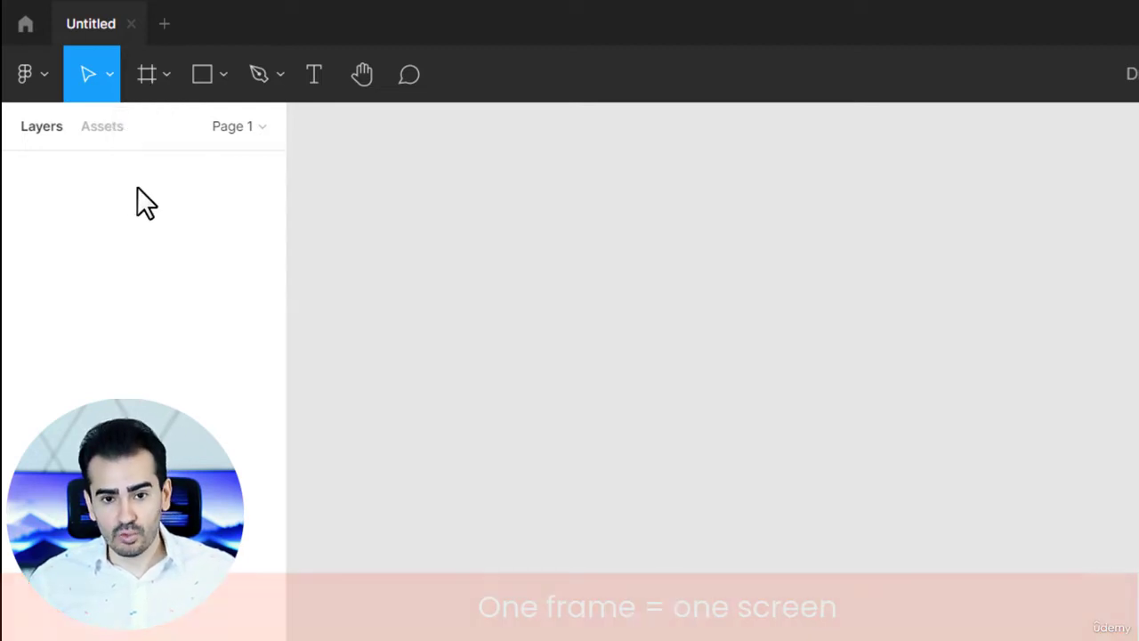
Step: Make the Frame tool the active drawing tool from the frame and slice dropdown
key("f")
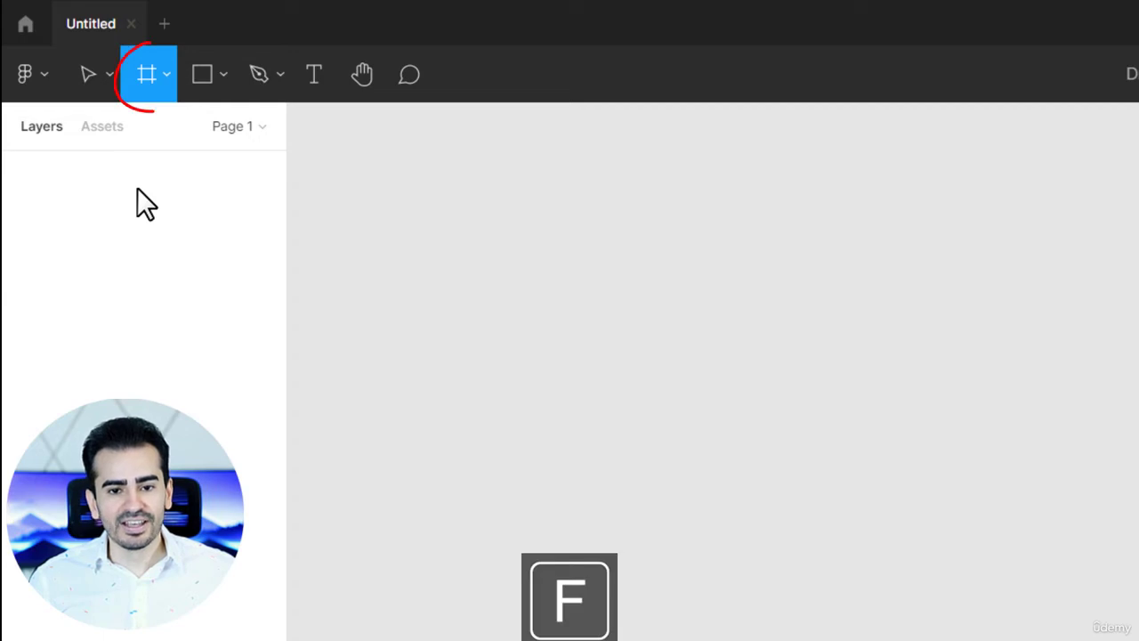
left_click(169, 76)
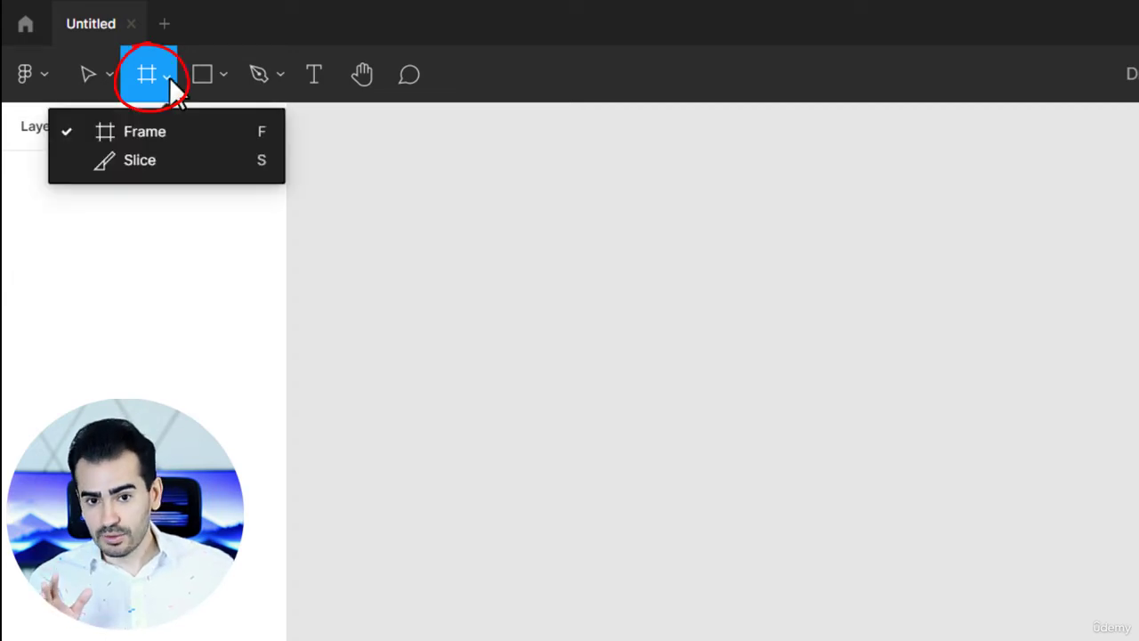
left_click(164, 138)
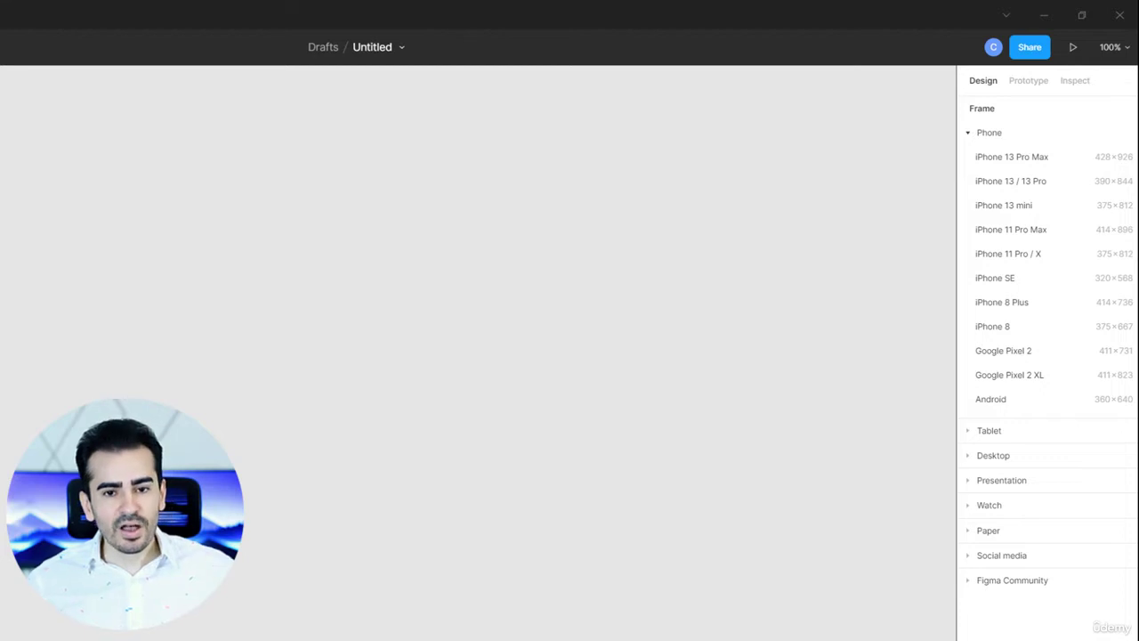
Step: Browse the Desktop, Tablet and Phone preset groups, ending on the Tablet presets
left_click(970, 459)
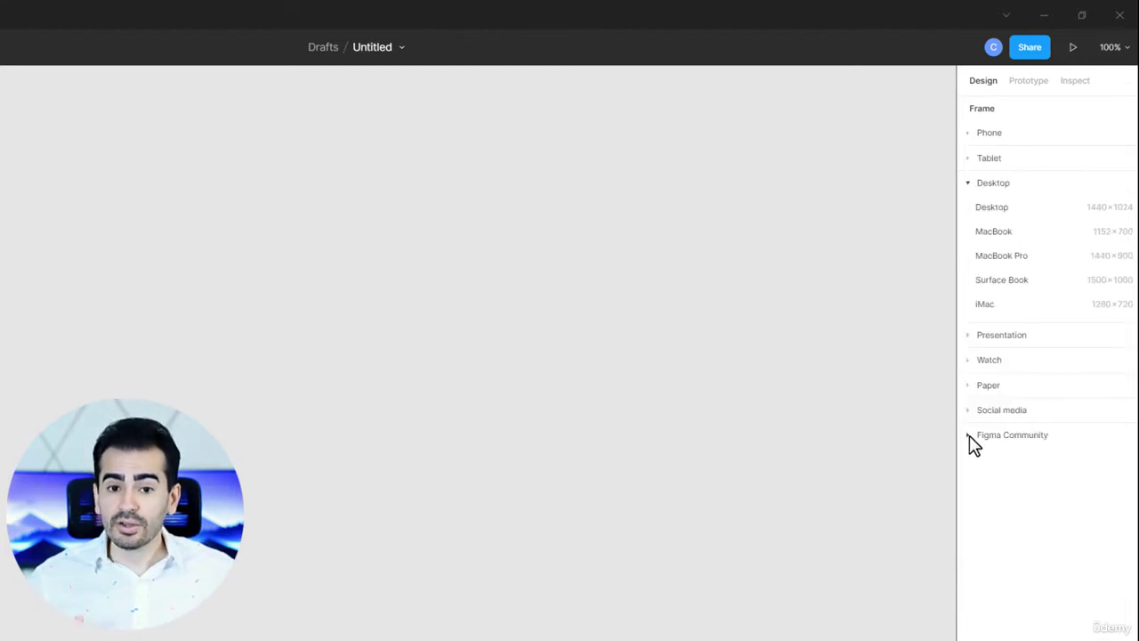
left_click(973, 161)
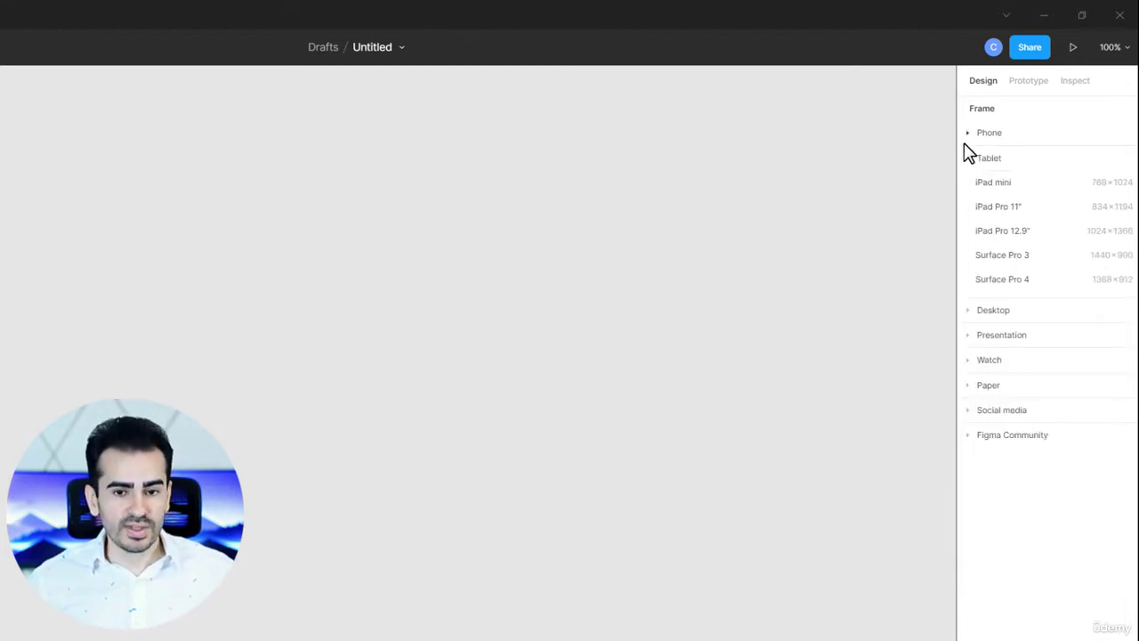
left_click(966, 138)
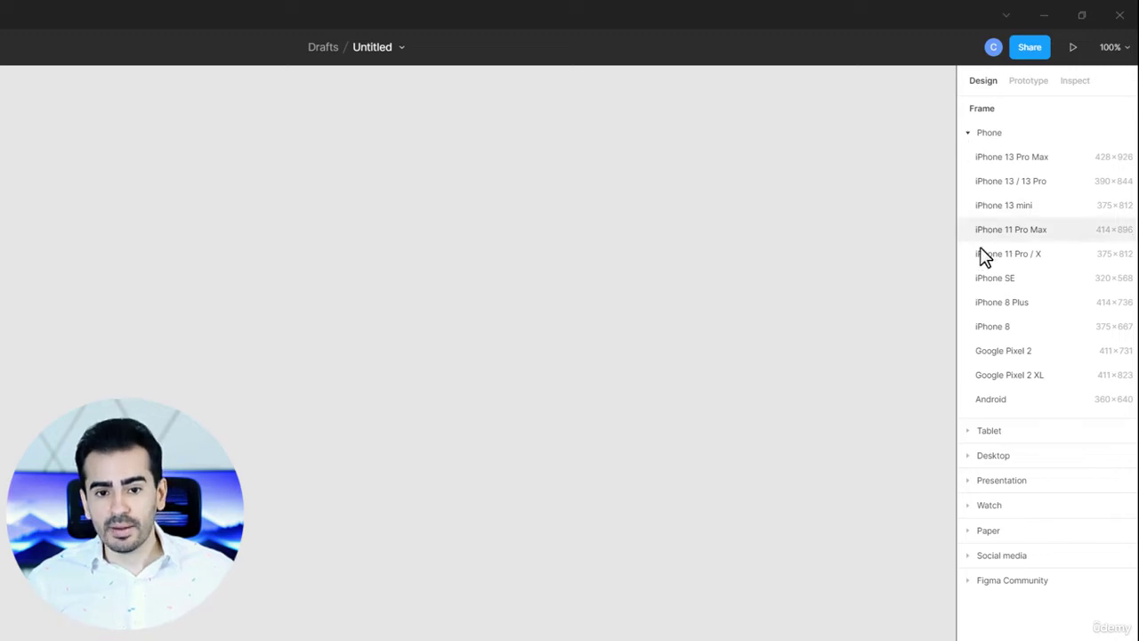
left_click(988, 430)
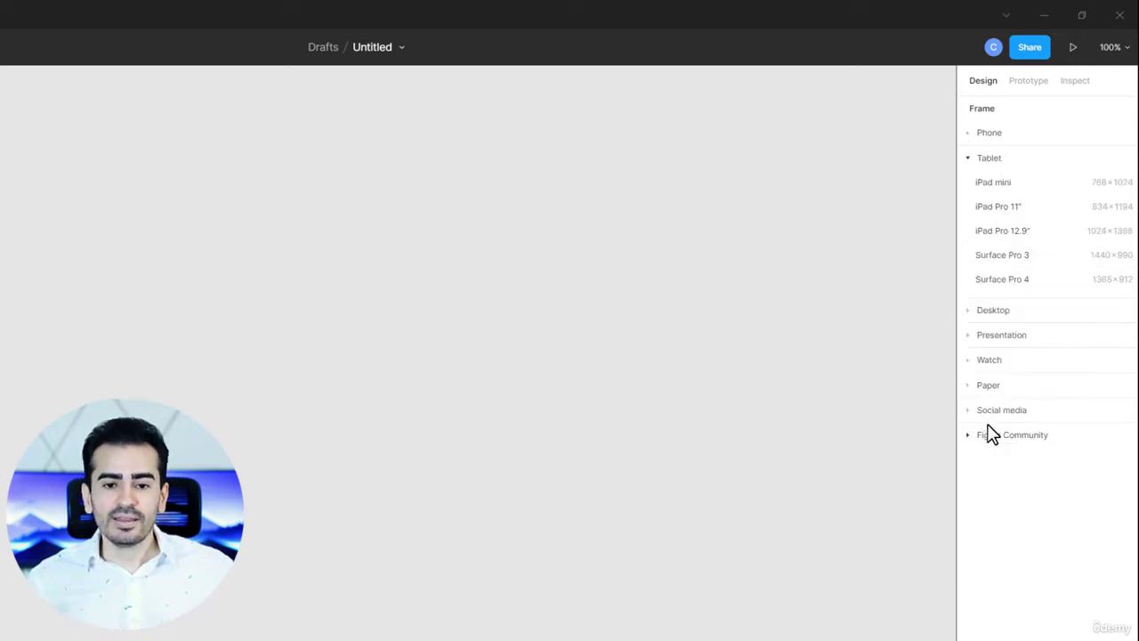
Step: Add a trial iPad mini frame, delete it, and reopen the Desktop frame presets
left_click(1028, 189)
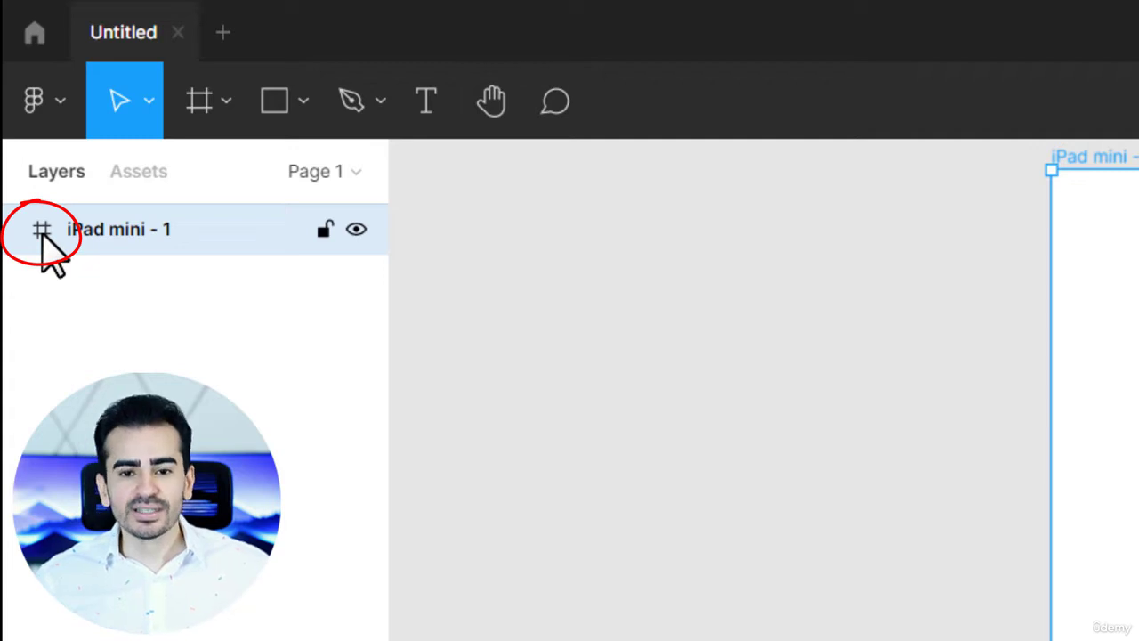
key("Delete")
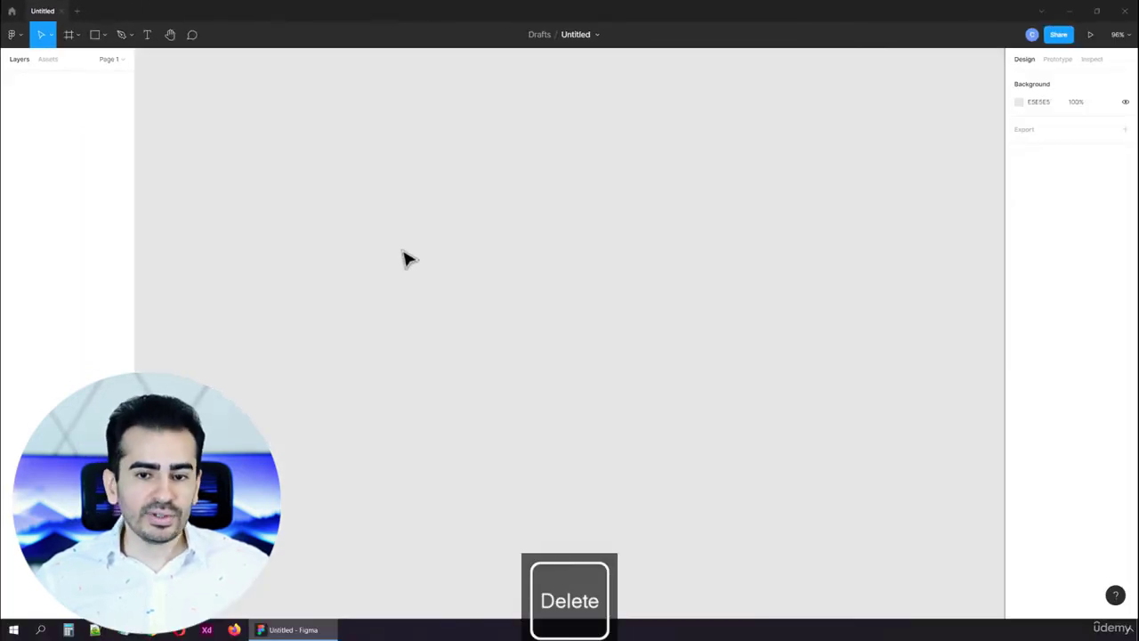
left_click(68, 34)
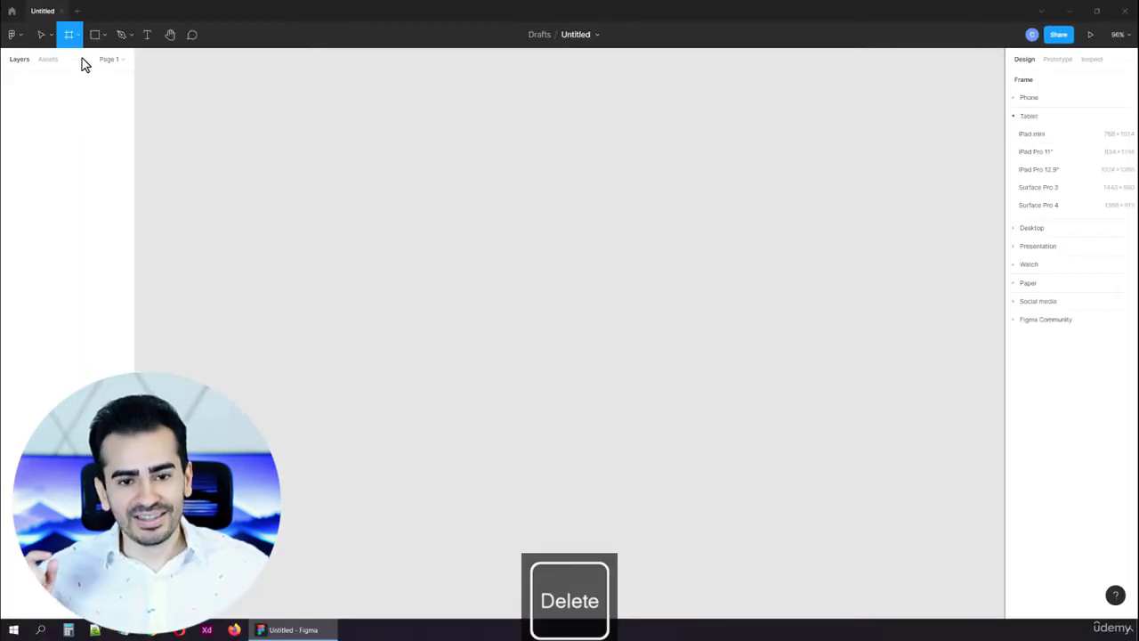
left_click(1037, 230)
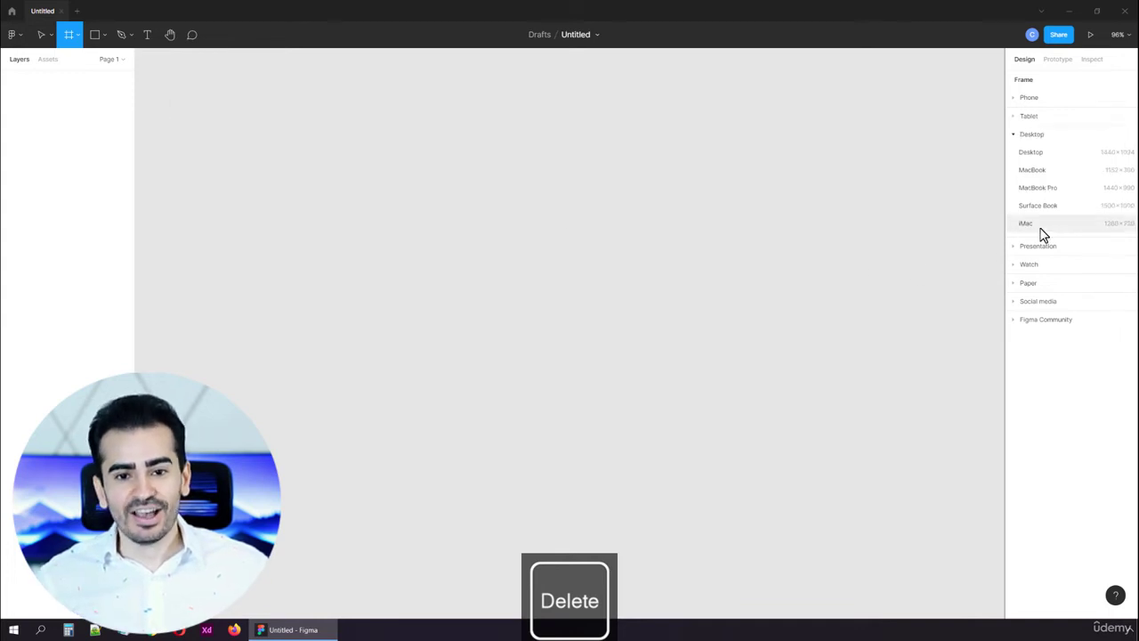
Step: Add a 1440×1024 Desktop frame and select its width and height fields
left_click(1053, 159)
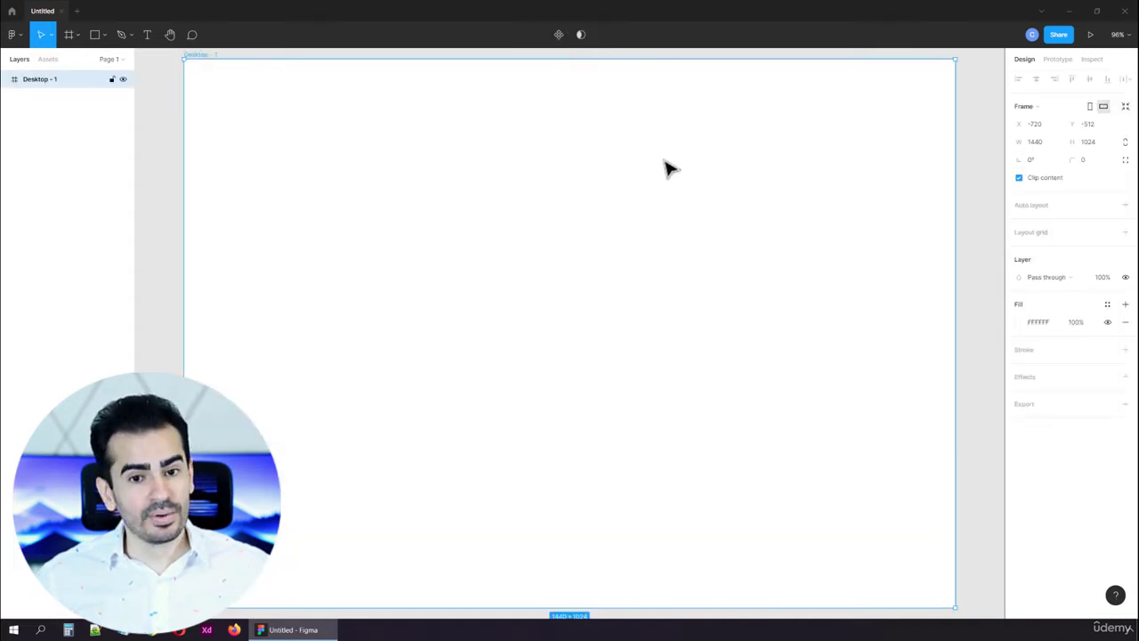
left_click(1051, 146)
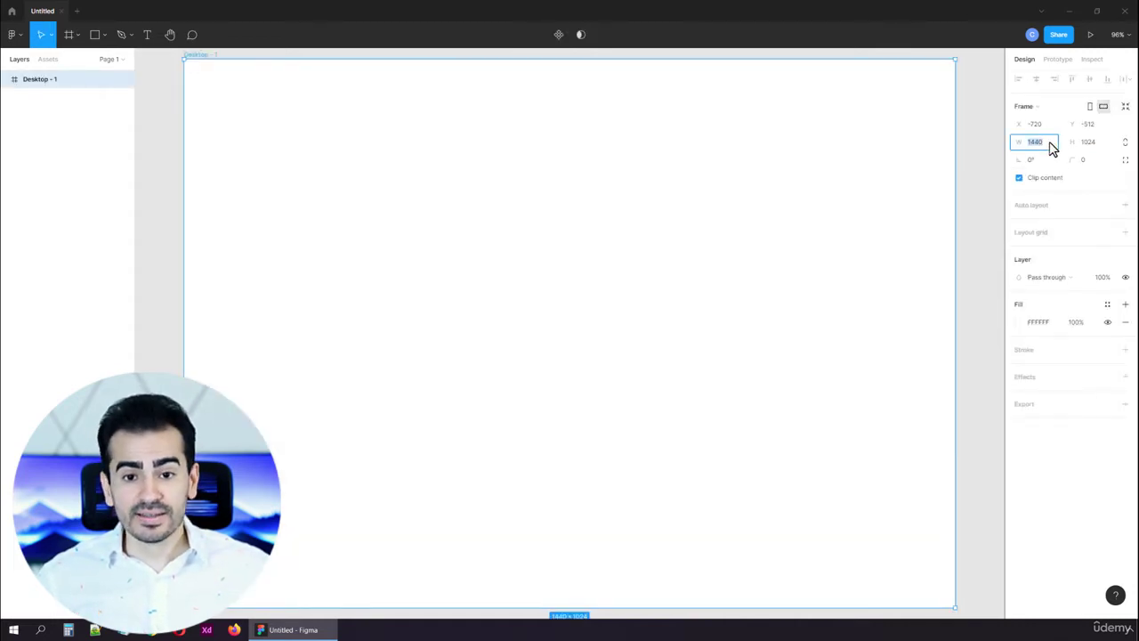
left_click(1100, 146)
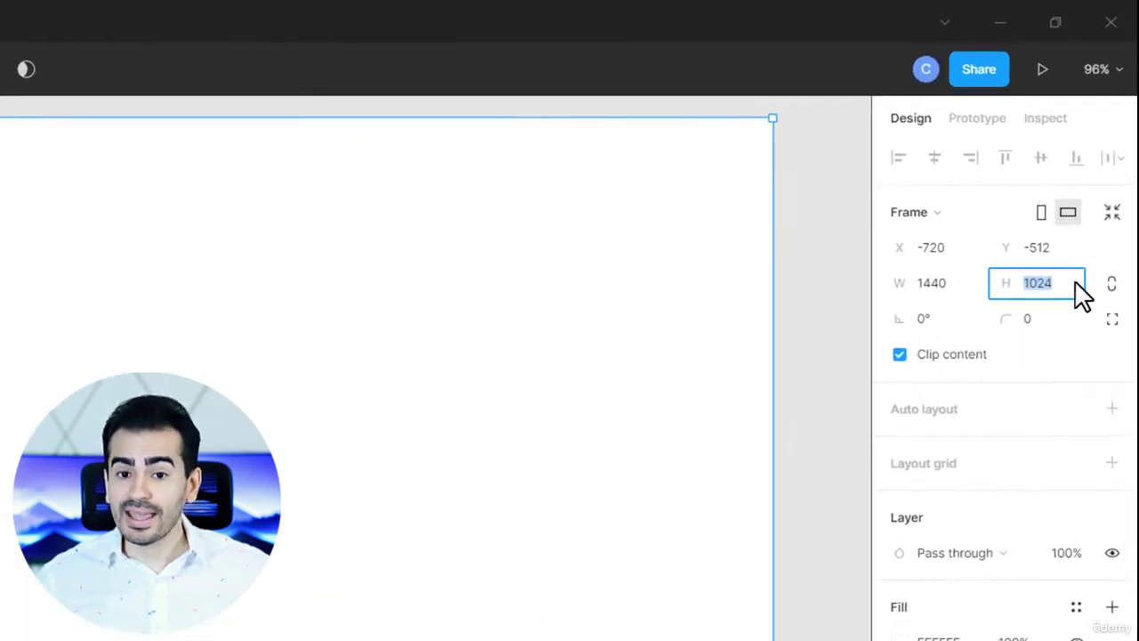
left_click(1093, 374)
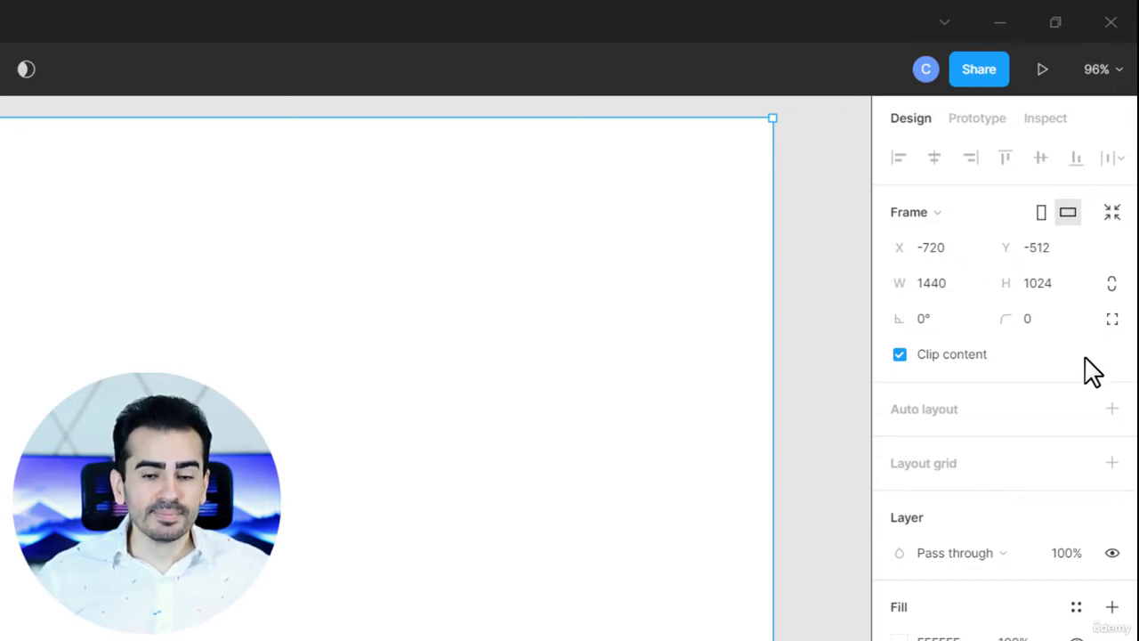
left_click(969, 287)
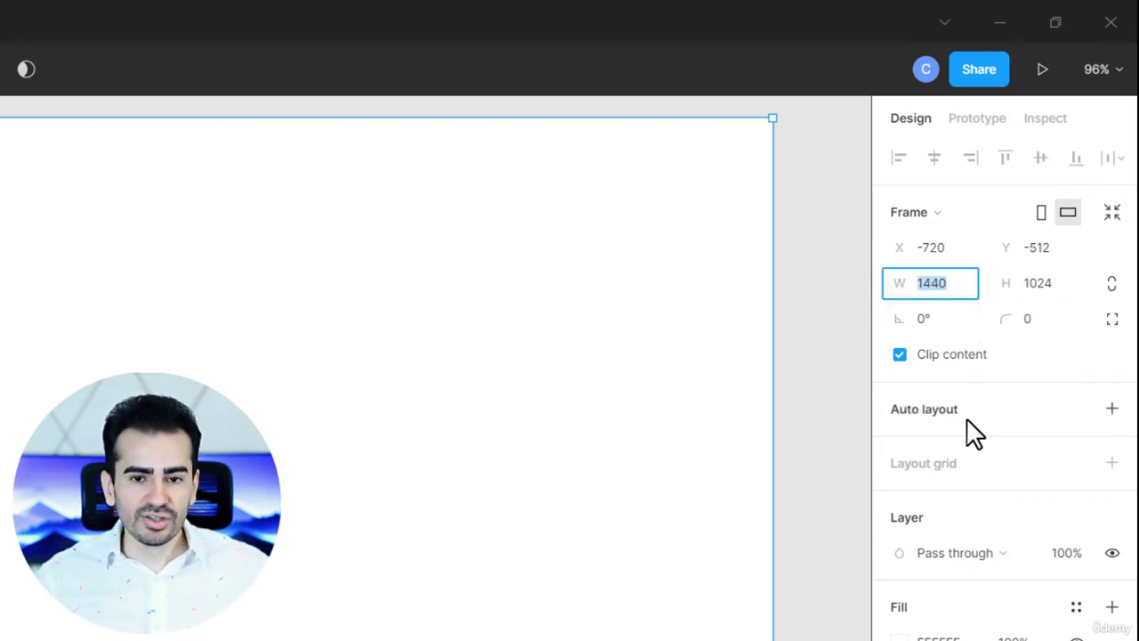
left_click(1049, 289)
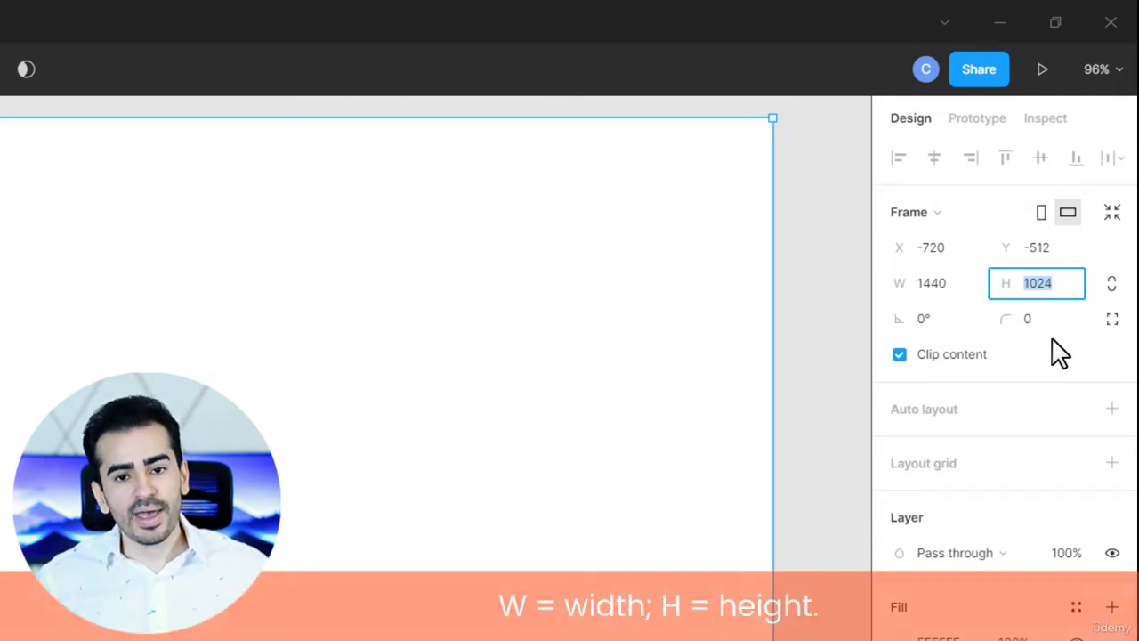
Step: Change the frame width to 1920, then select the height value for editing
left_click(963, 290)
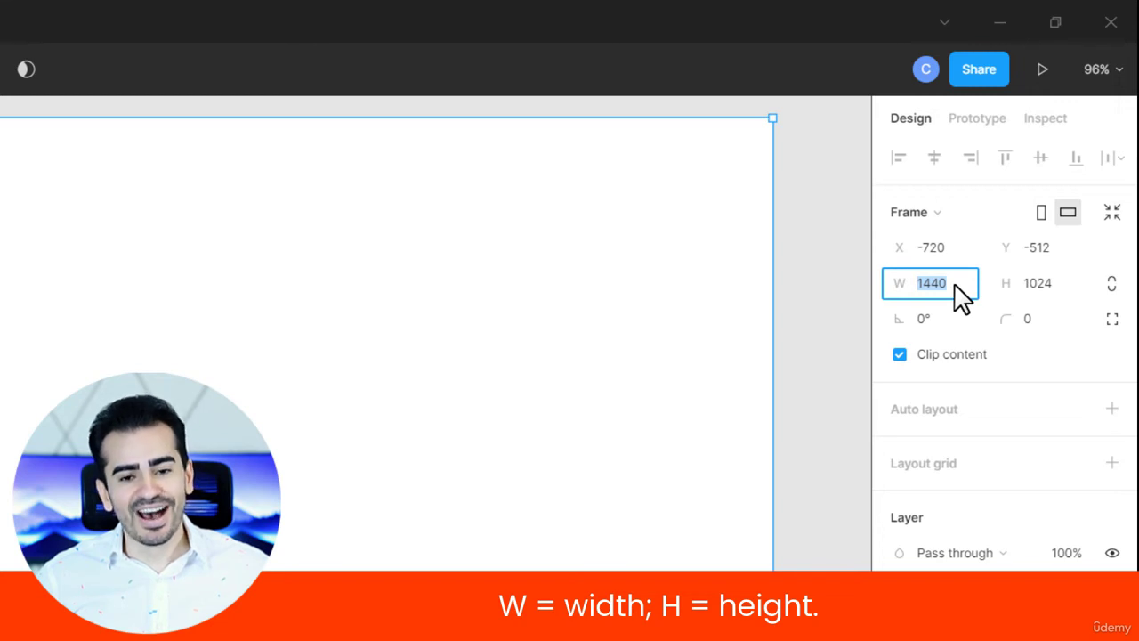
type("192")
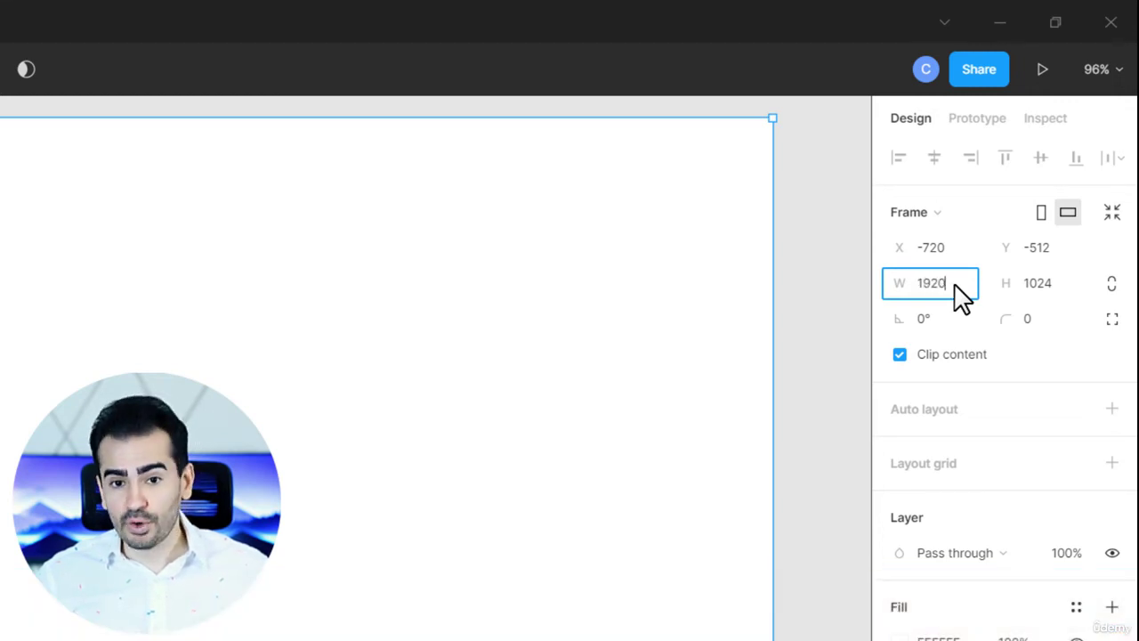
key("Return")
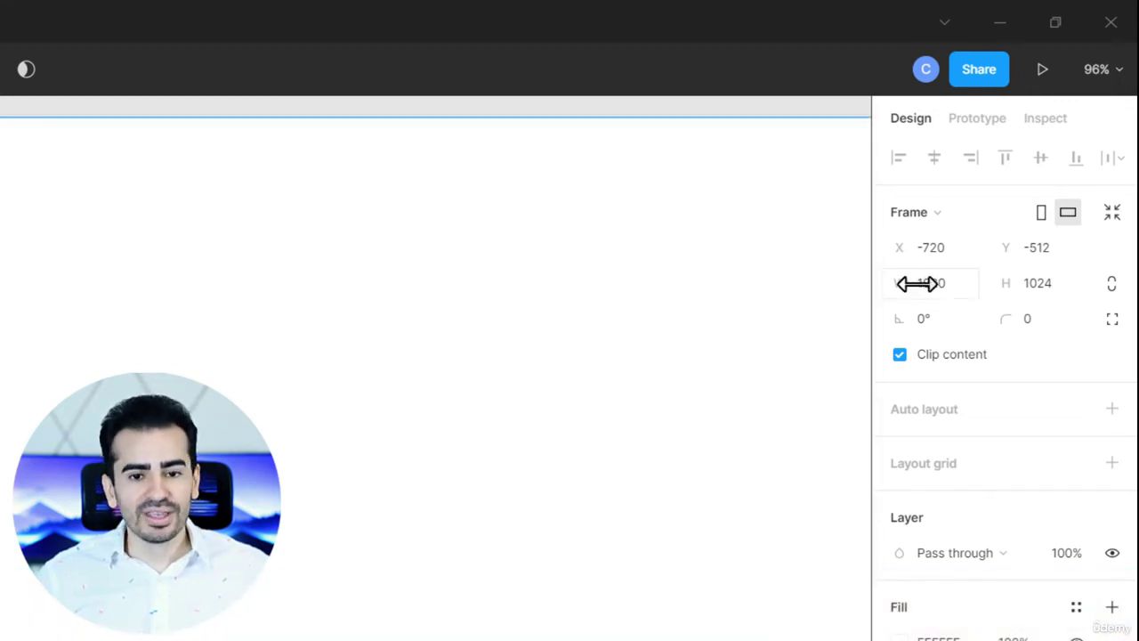
left_click(1074, 289)
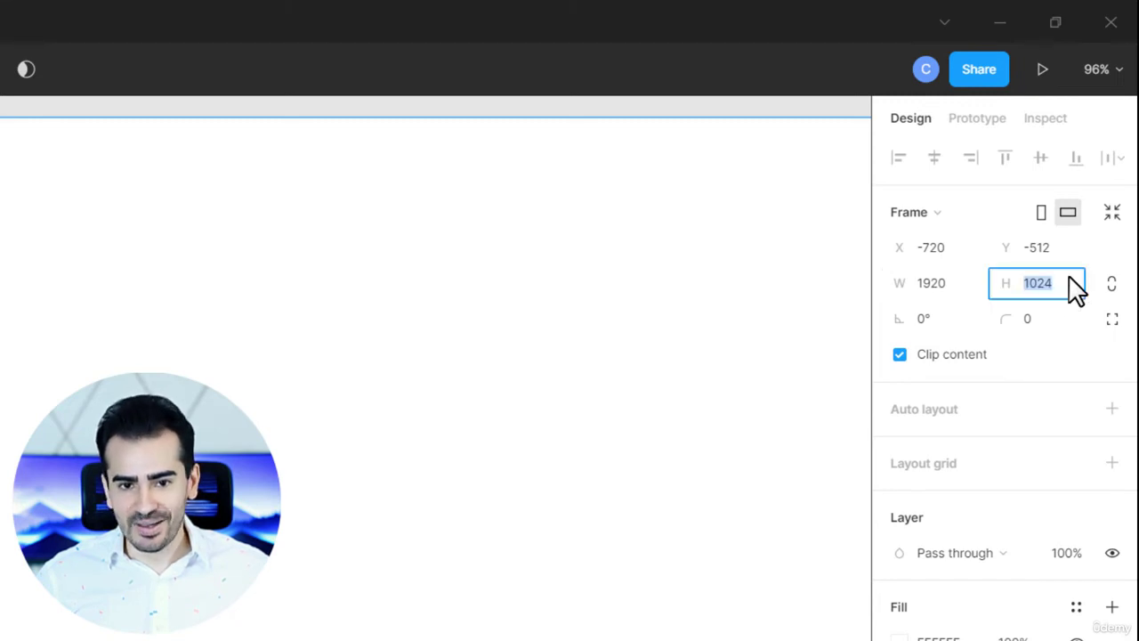
Step: Confirm the 1080 height, then Ctrl+scroll in and out, ending near 115% on the top-left corner
key("Return")
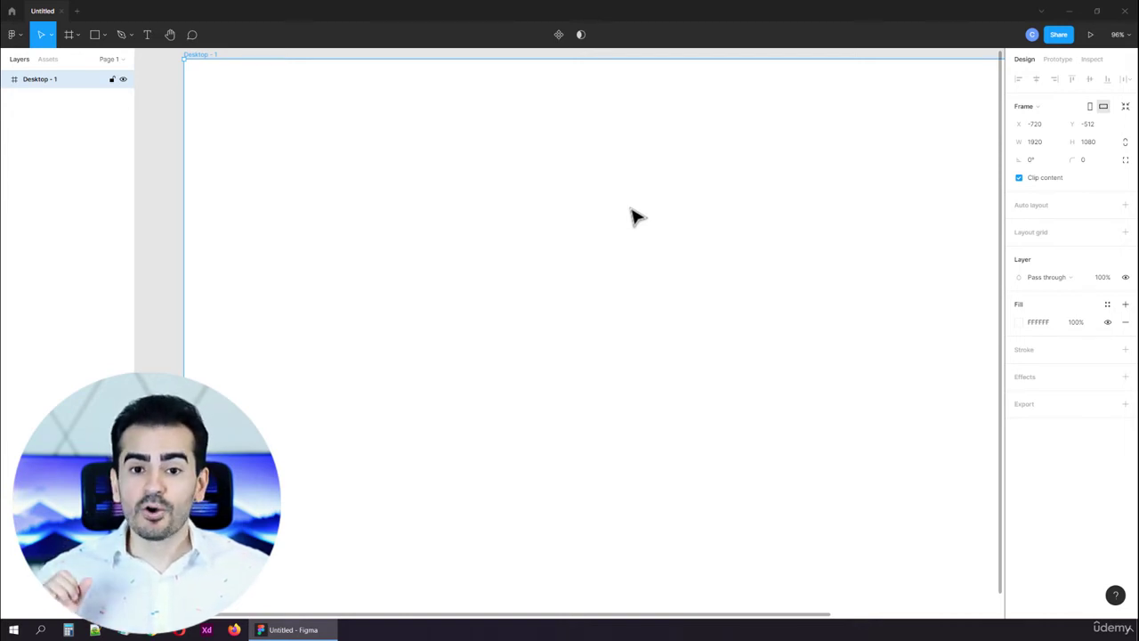
scroll(635, 217, "down", 4, "ctrl")
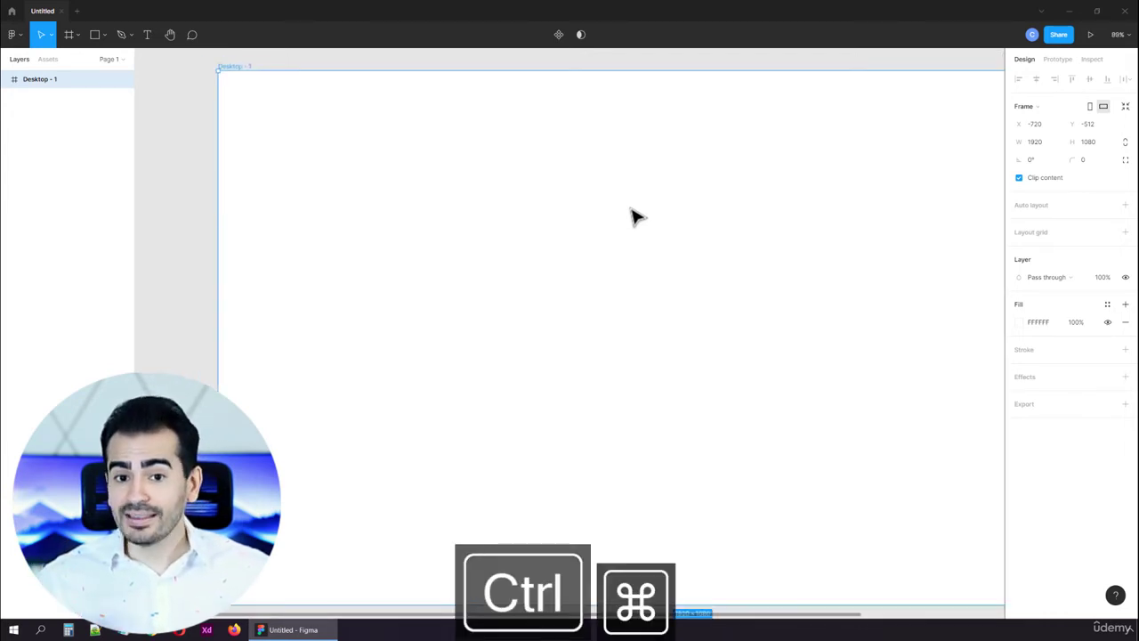
scroll(635, 216, "down", 3, "ctrl")
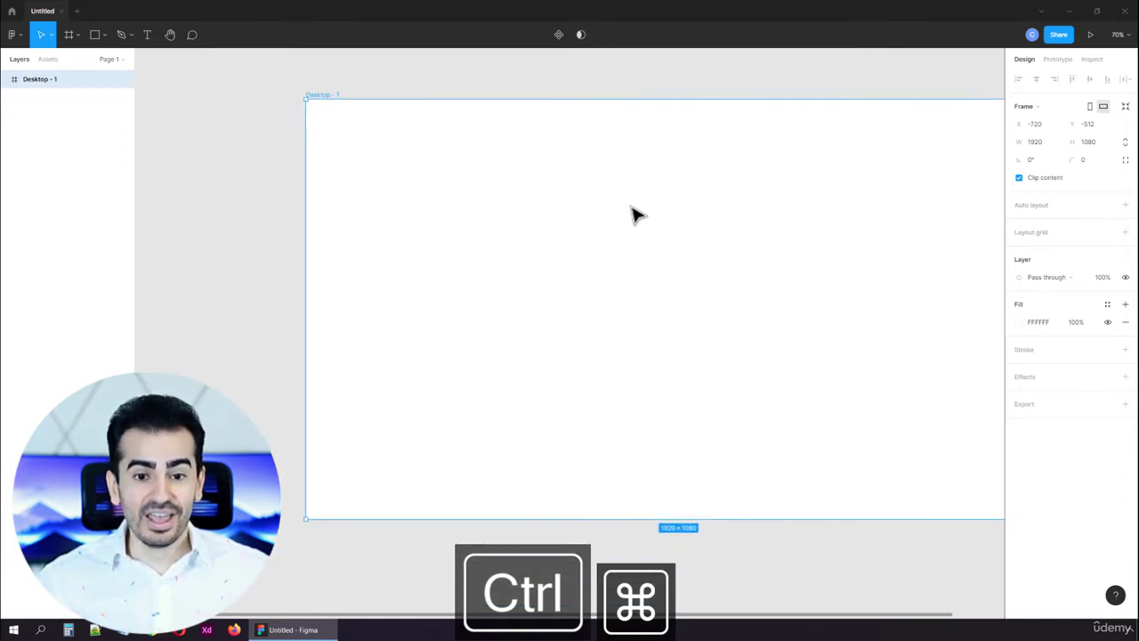
scroll(829, 275, "down", 3, "ctrl")
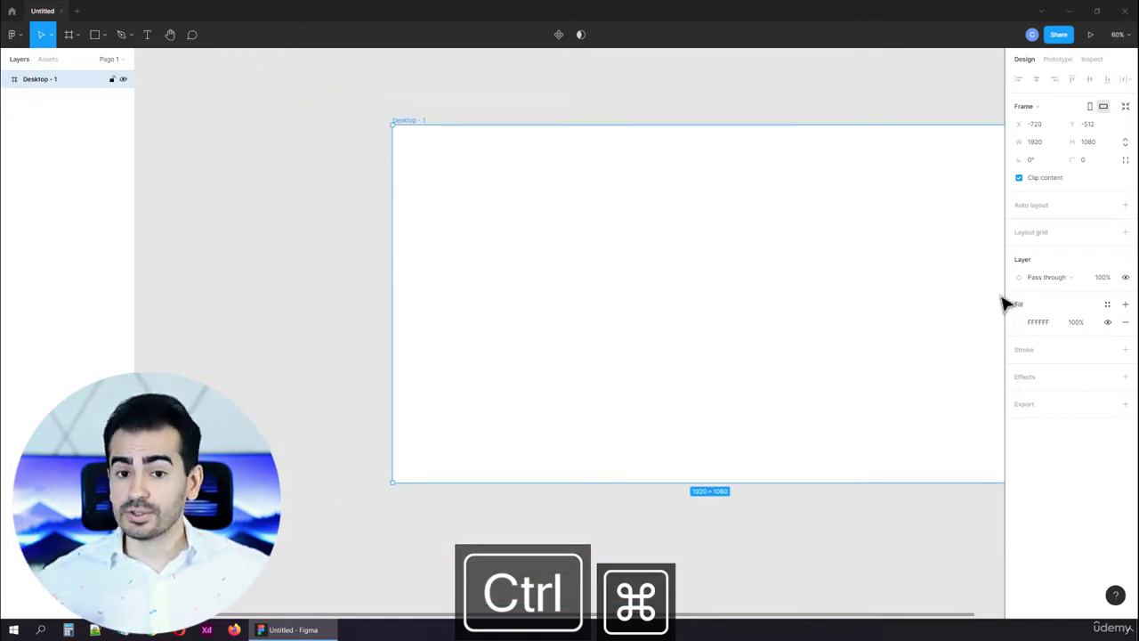
scroll(1000, 300, "up", 2, "ctrl")
scroll(621, 285, "up", 2, "ctrl")
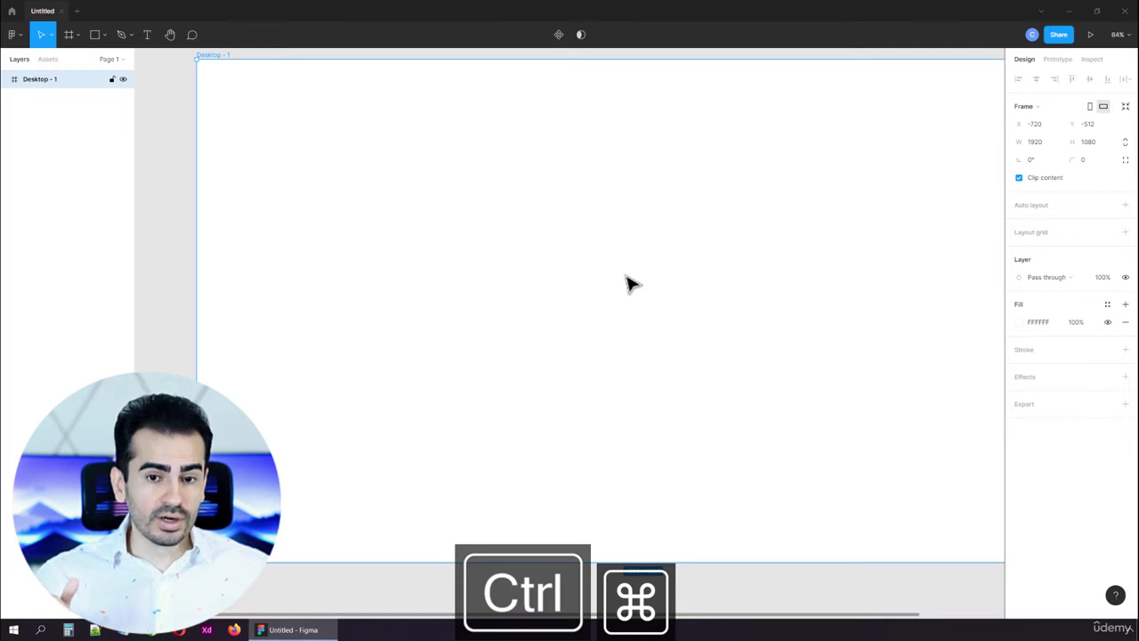
scroll(636, 282, "up", 1, "ctrl")
scroll(653, 277, "down", 5, "ctrl")
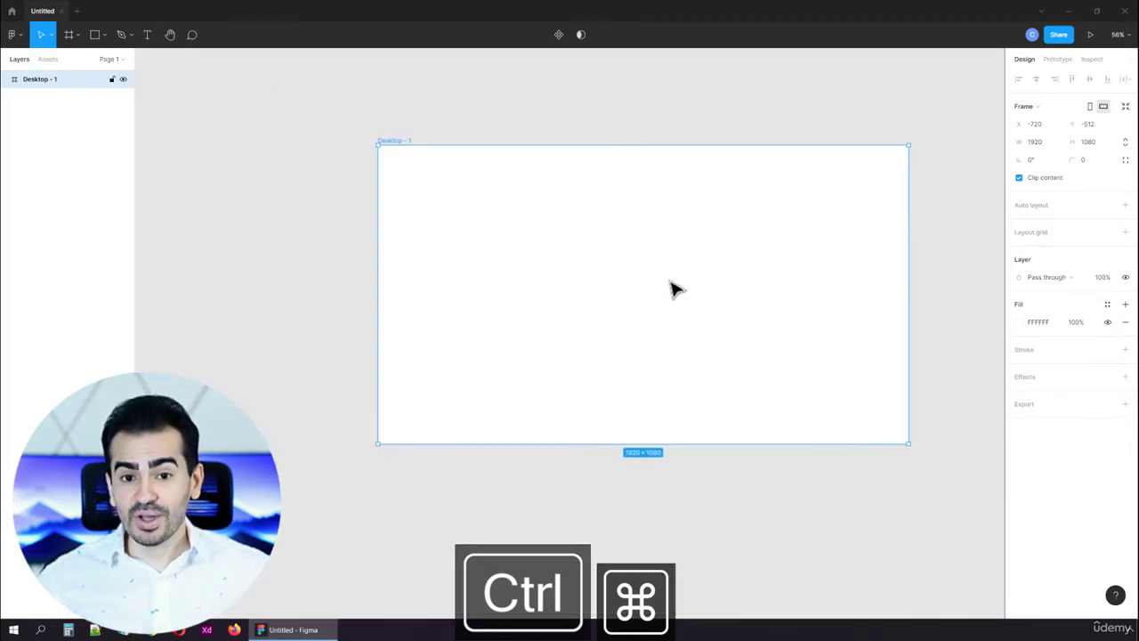
scroll(704, 290, "down", 2, "ctrl")
scroll(709, 288, "up", 6, "ctrl")
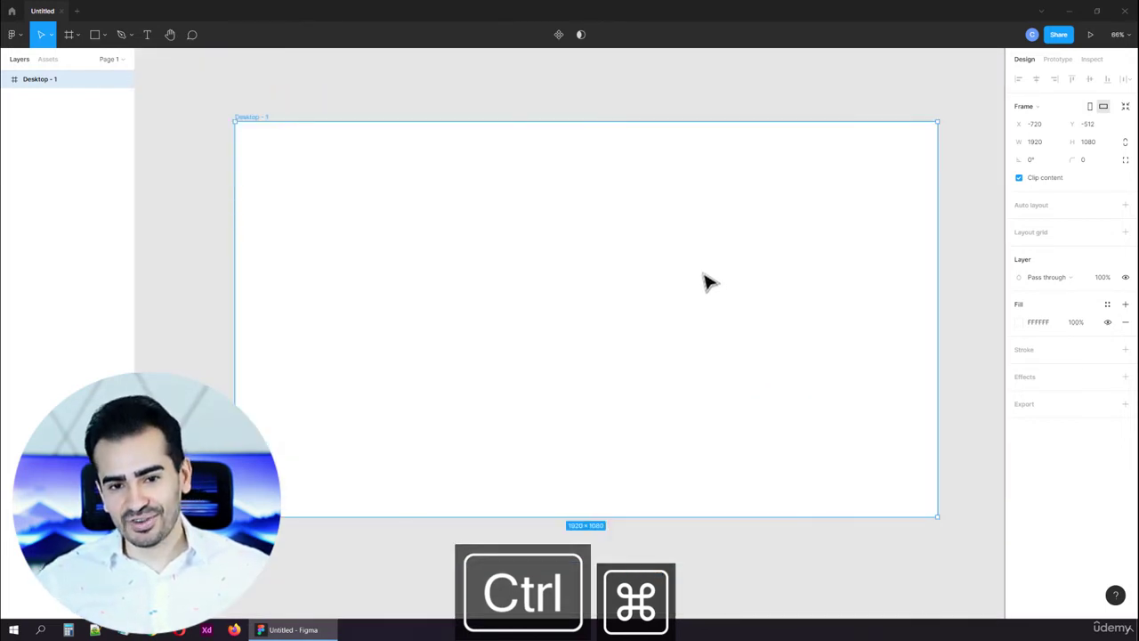
scroll(706, 282, "down", 5, "ctrl")
scroll(555, 234, "up", 6, "ctrl")
scroll(579, 249, "down", 4, "ctrl")
scroll(785, 326, "up", 6, "ctrl")
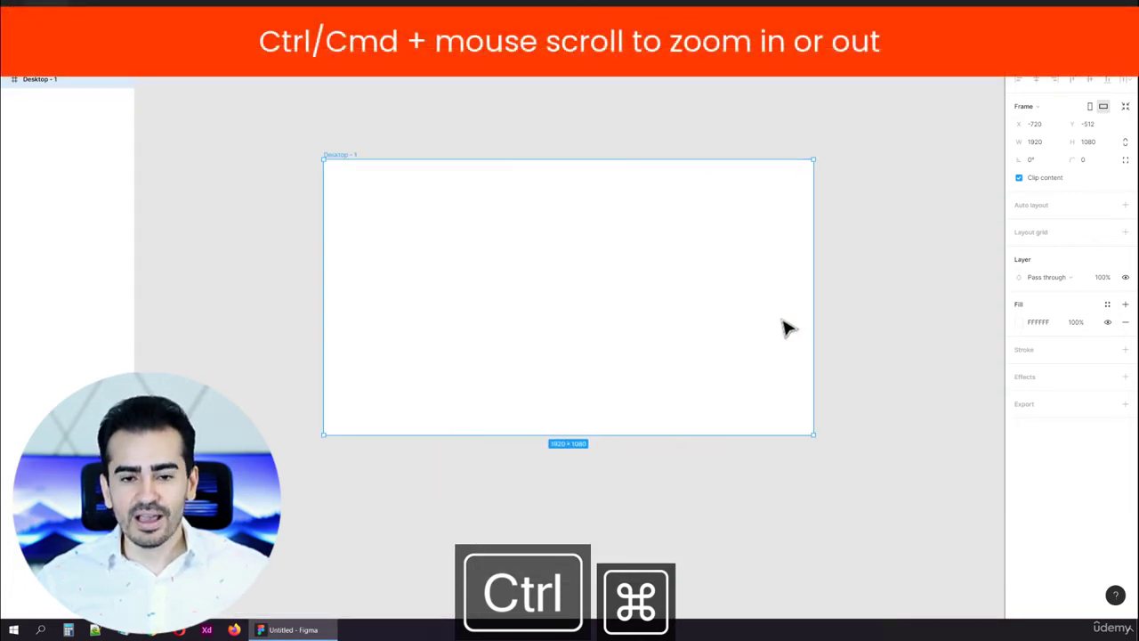
scroll(562, 294, "down", 4, "ctrl")
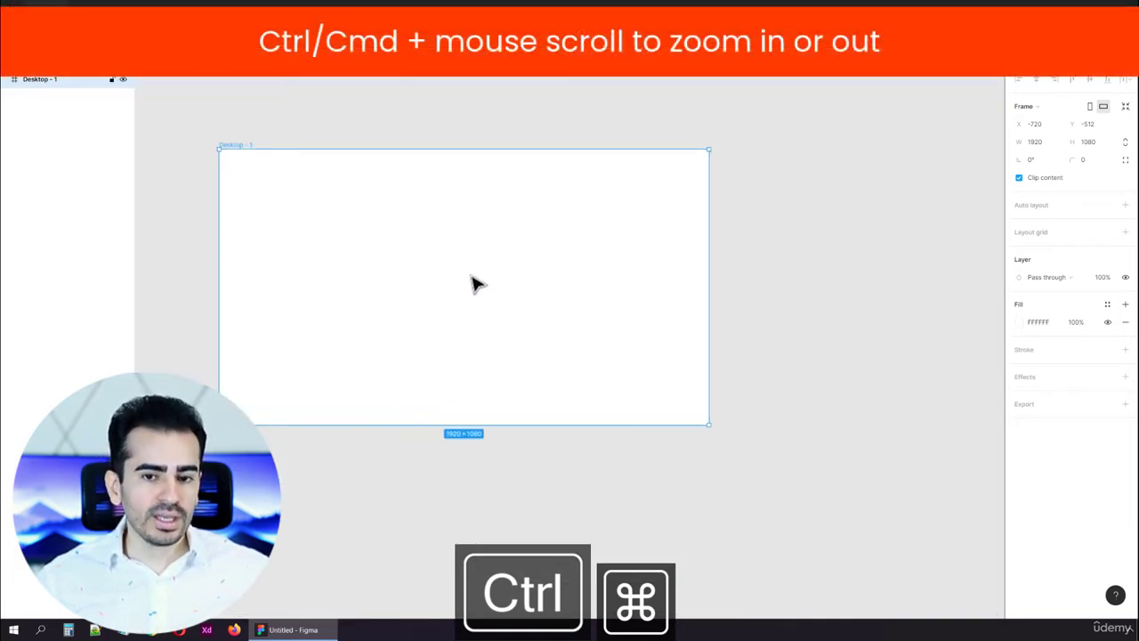
scroll(287, 218, "up", 1, "ctrl")
scroll(291, 218, "up", 3, "ctrl")
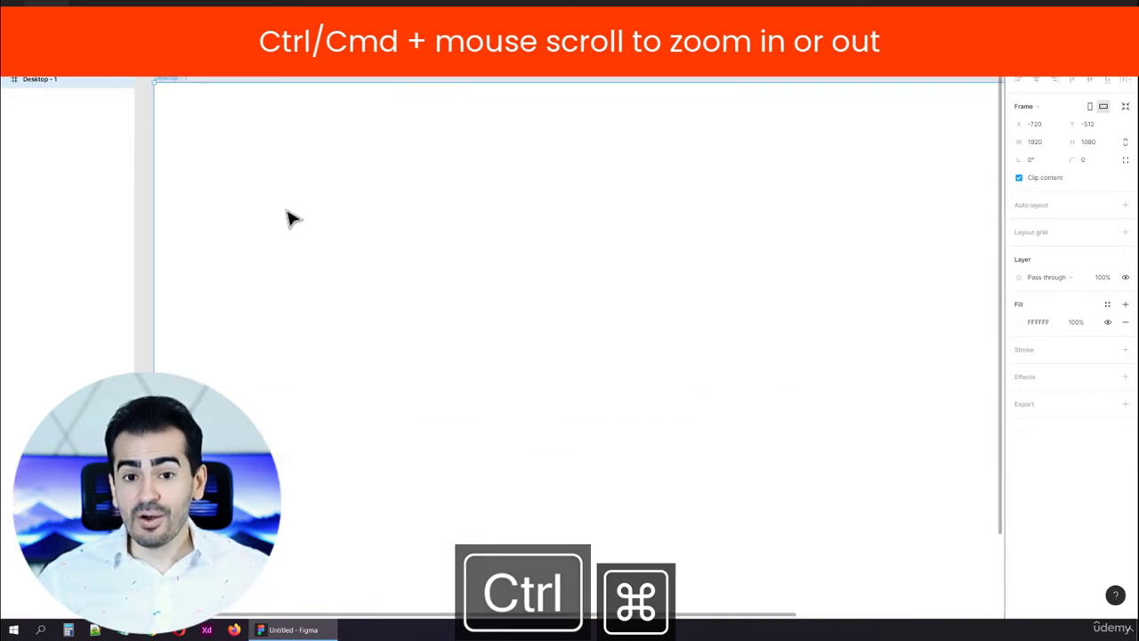
scroll(288, 219, "down", 2, "ctrl")
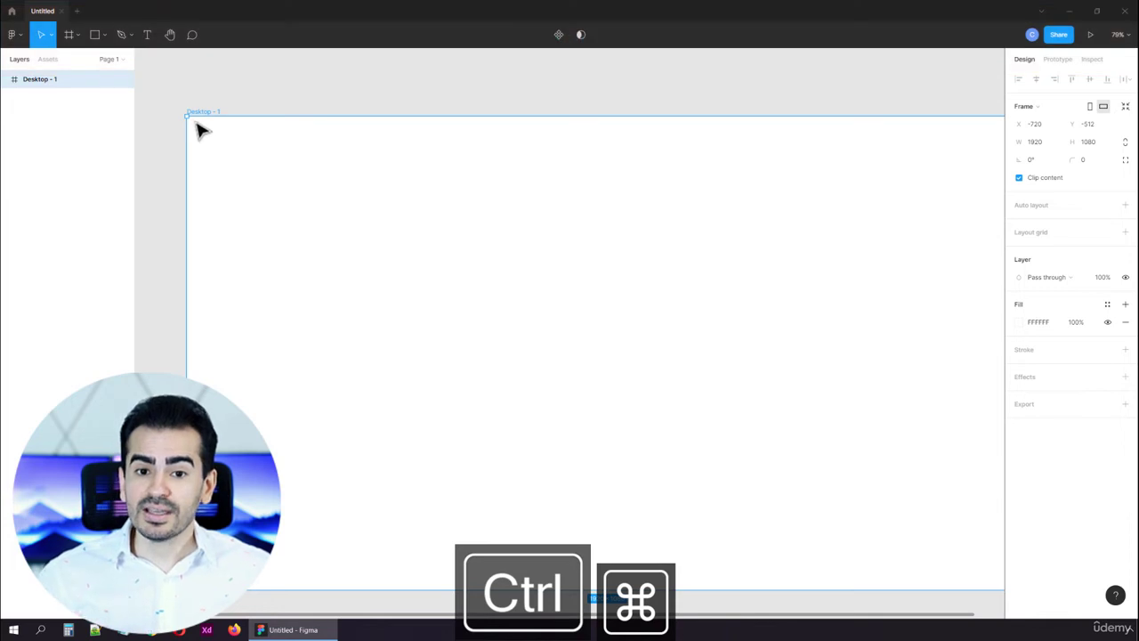
scroll(198, 132, "up", 10, "ctrl")
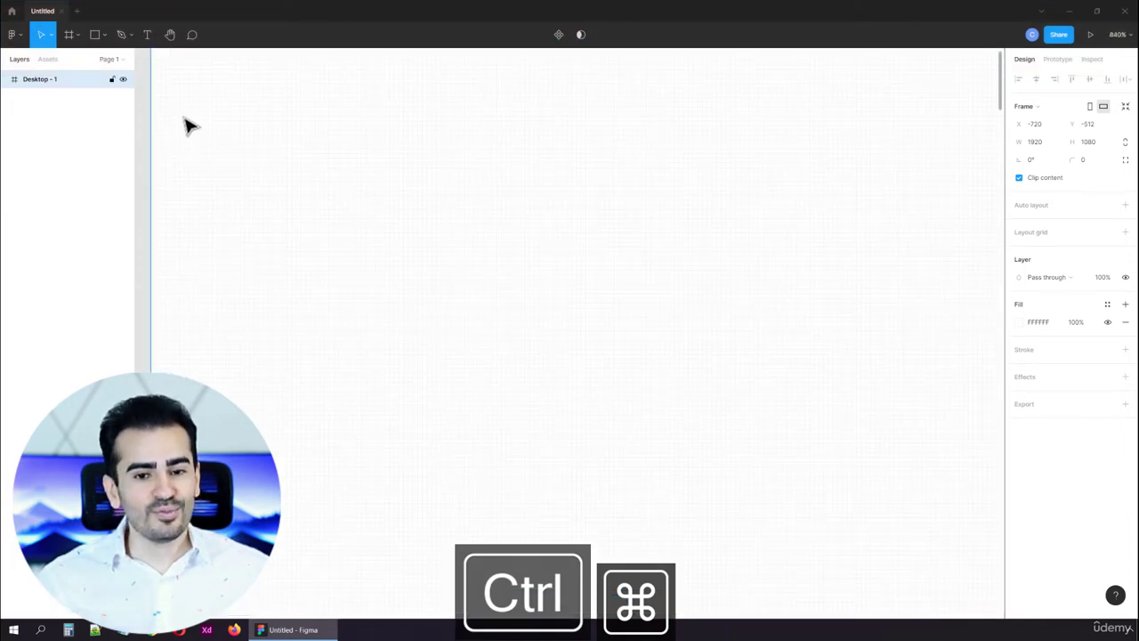
scroll(188, 119, "down", 10, "ctrl")
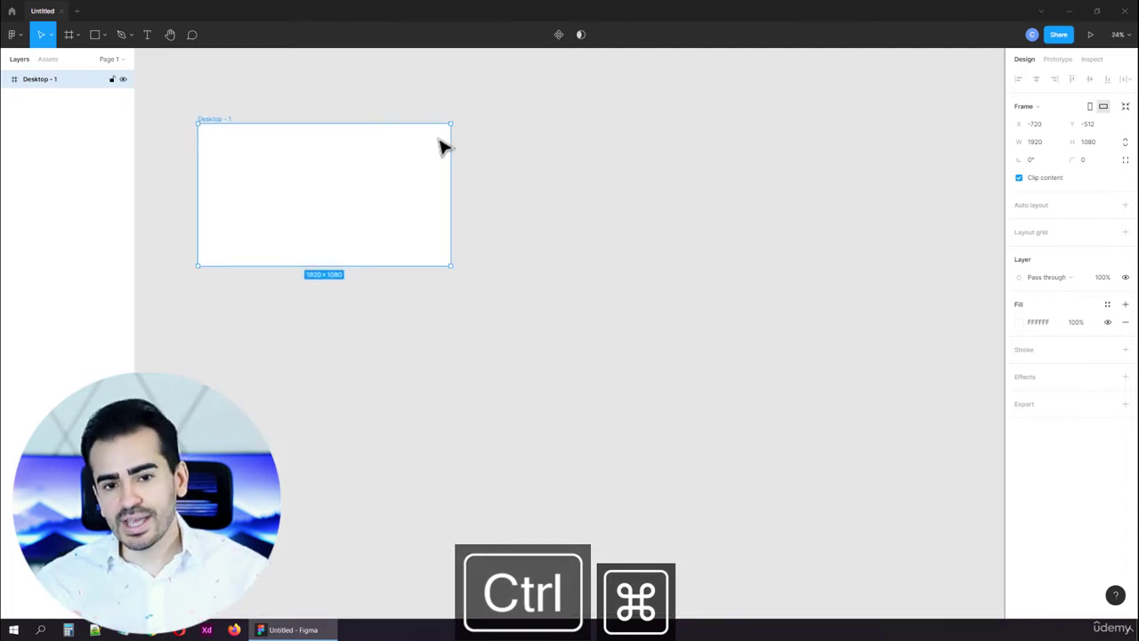
scroll(446, 131, "up", 6, "ctrl")
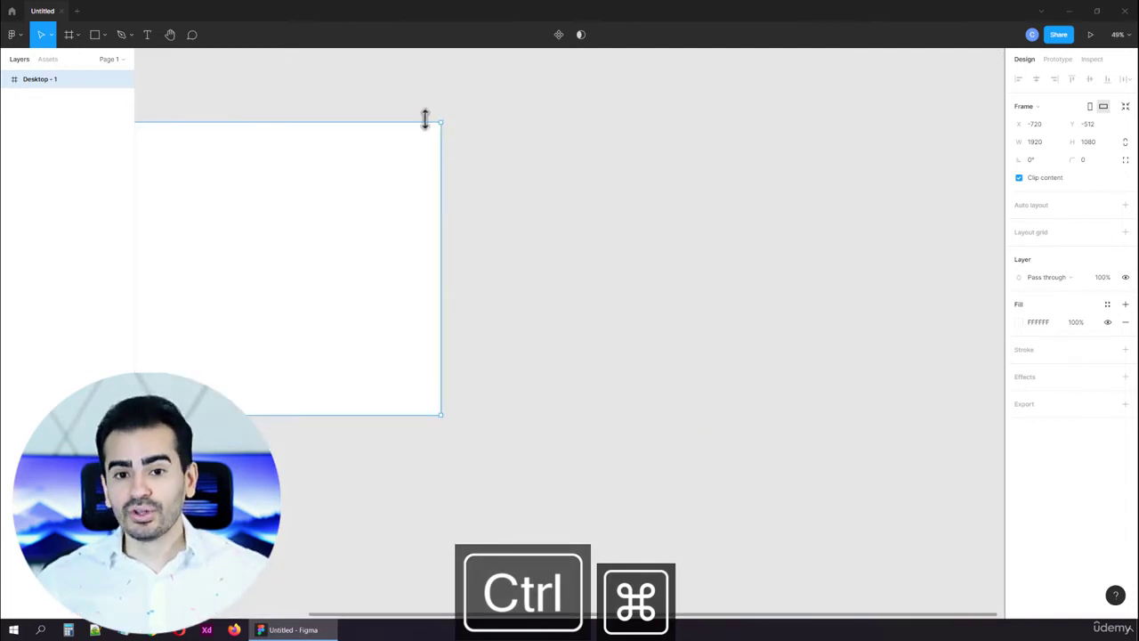
scroll(484, 122, "up", 6, "ctrl")
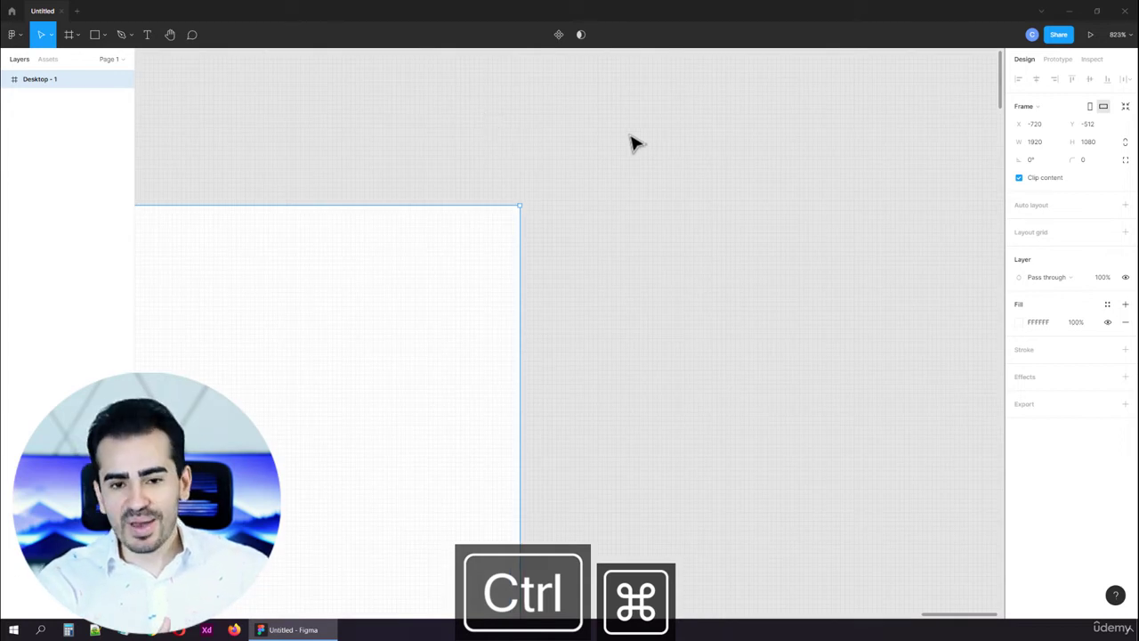
scroll(634, 142, "down", 10, "ctrl")
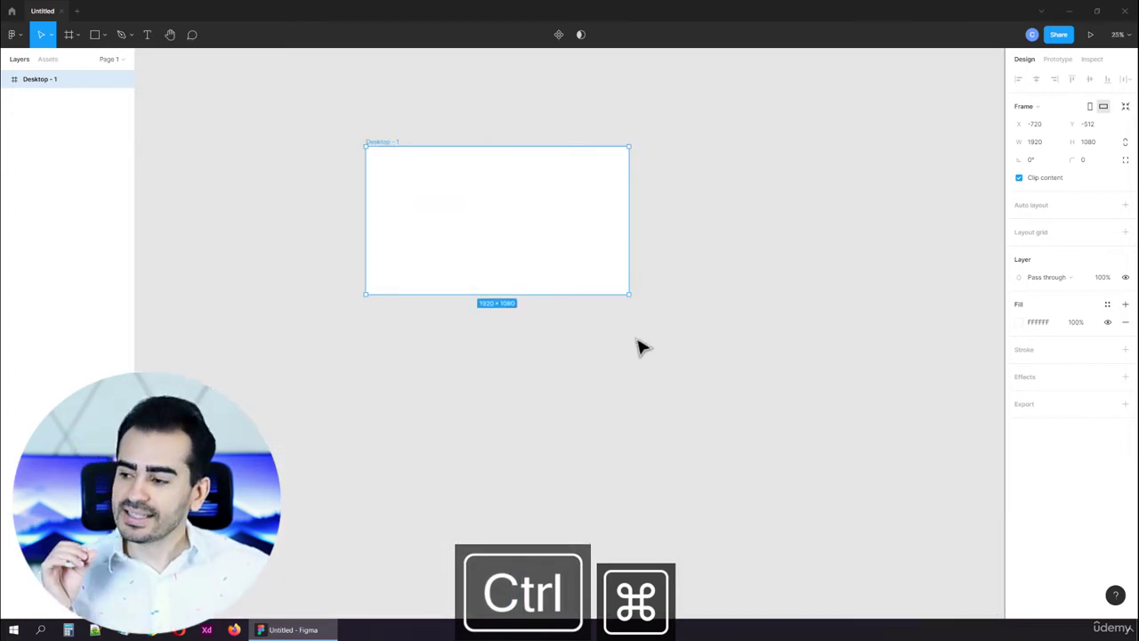
scroll(641, 347, "up", 5, "ctrl")
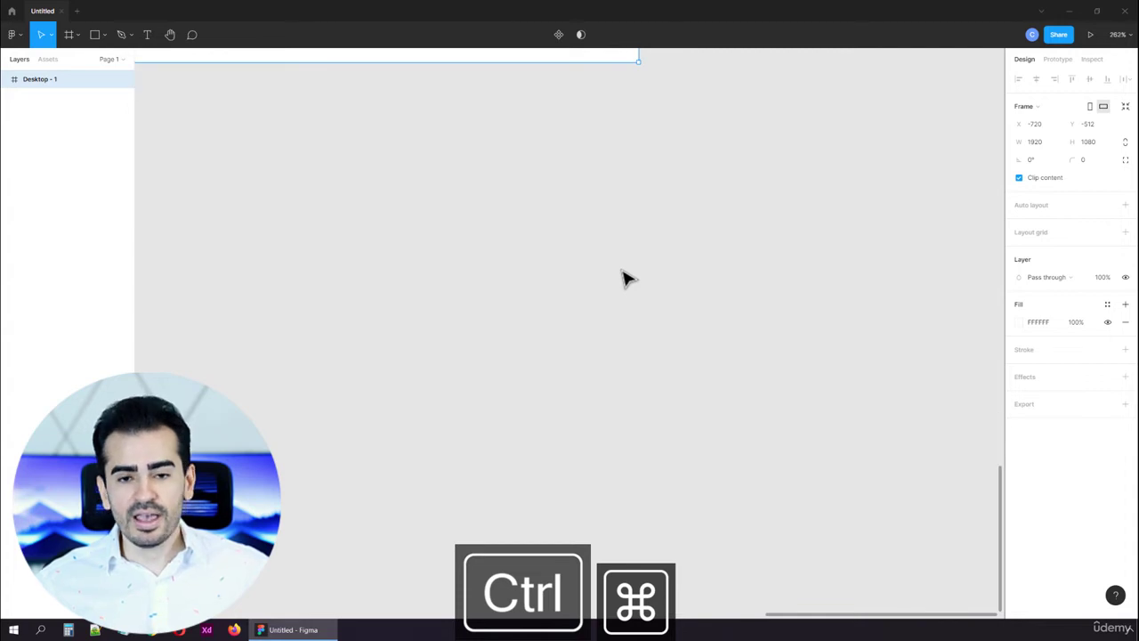
scroll(625, 278, "down", 8, "ctrl")
scroll(248, 247, "up", 2, "ctrl")
scroll(247, 248, "up", 4, "ctrl")
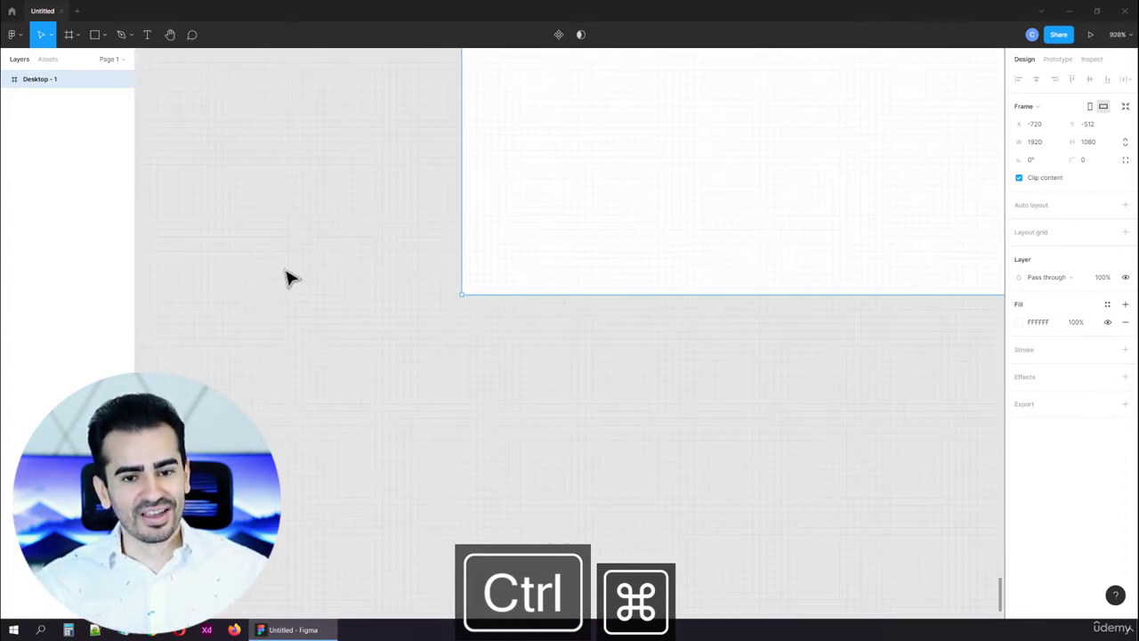
scroll(311, 284, "down", 4, "ctrl")
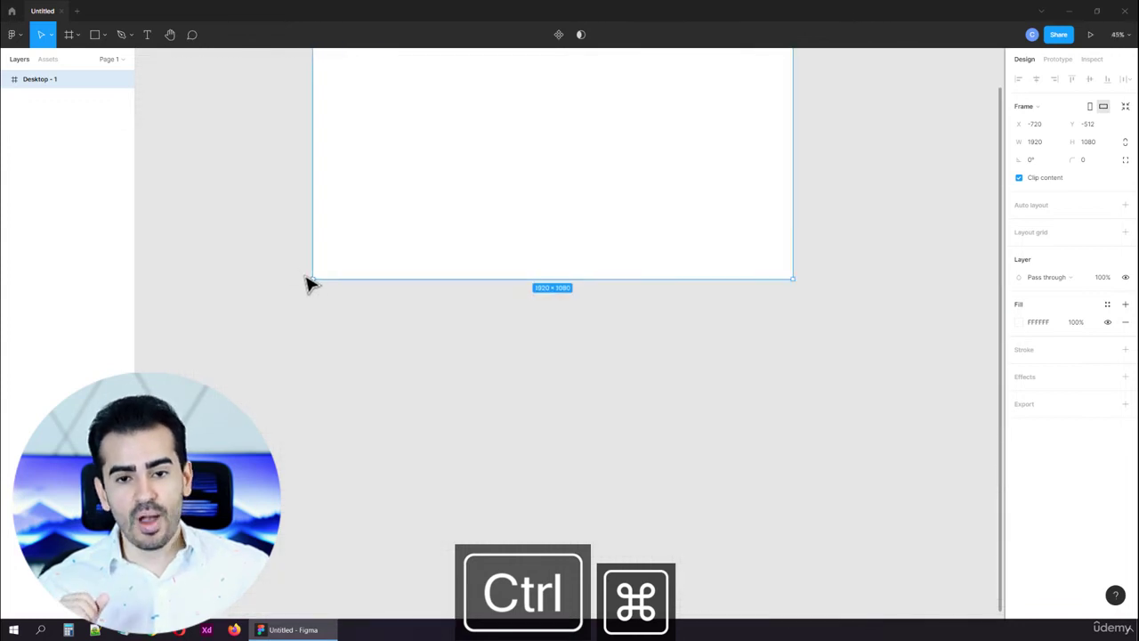
scroll(311, 284, "down", 3, "ctrl")
scroll(310, 86, "up", 6, "ctrl")
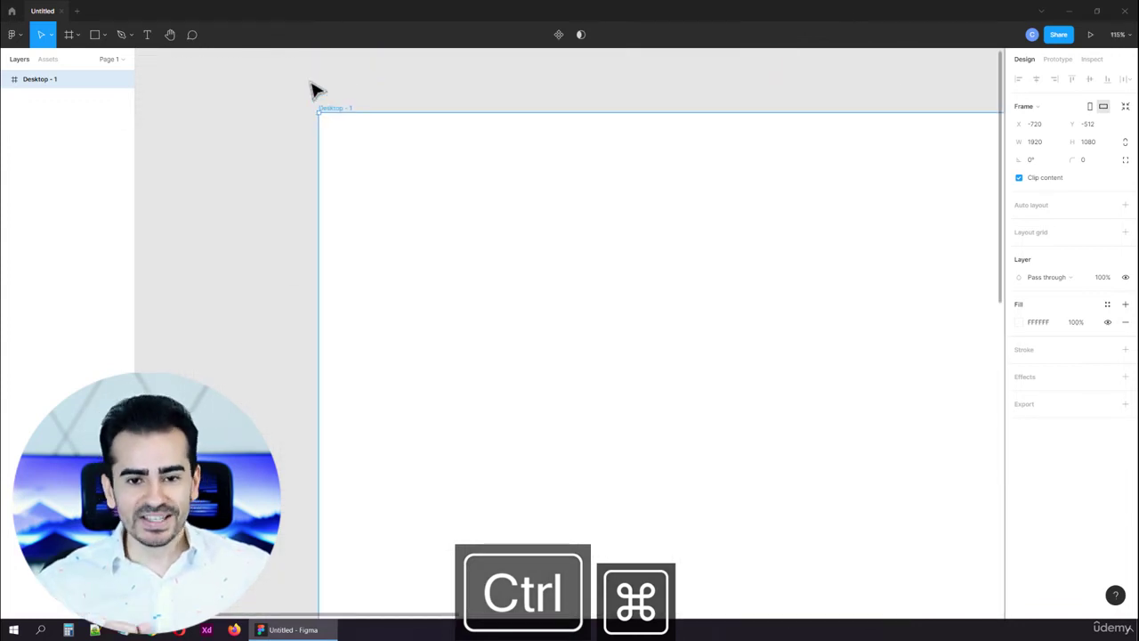
Step: Zoom to about 237% on the frame's top-left corner and hold Space for panning
scroll(311, 87, "up", 4, "ctrl")
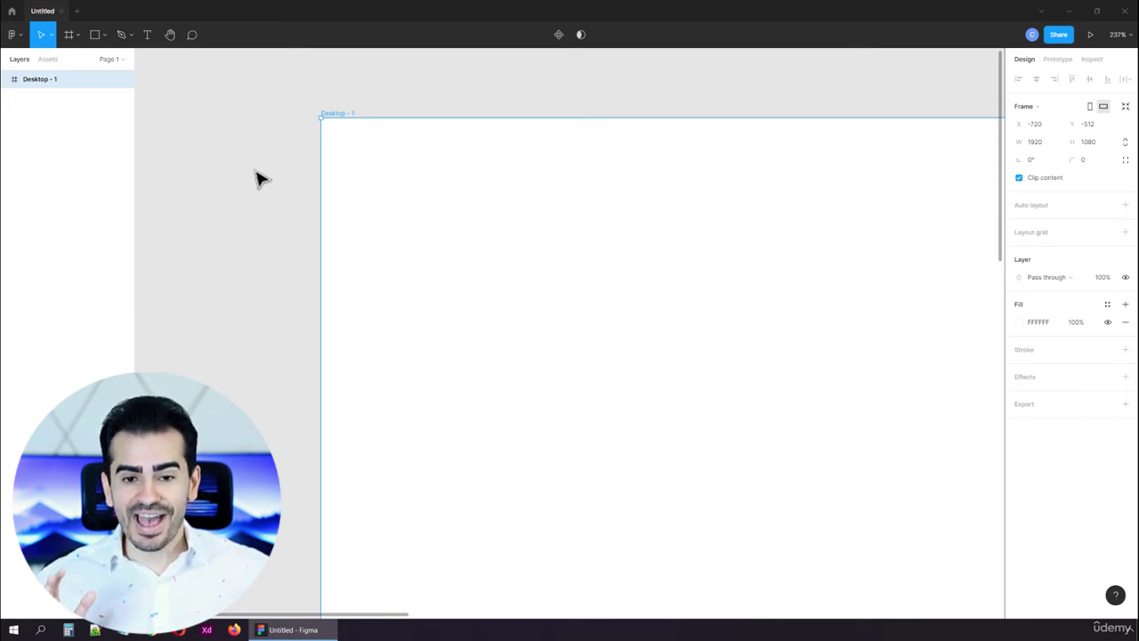
key("space")
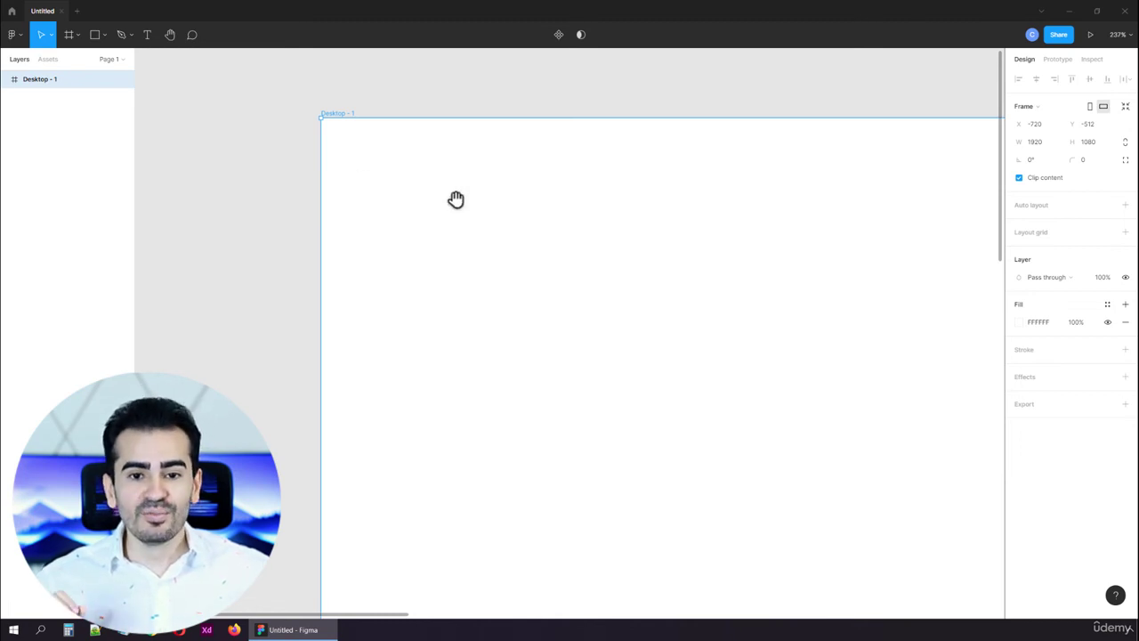
Step: Space-drag the canvas repeatedly to shift the Desktop - 1 frame left
key("space")
left_click_drag(588, 205, 403, 204)
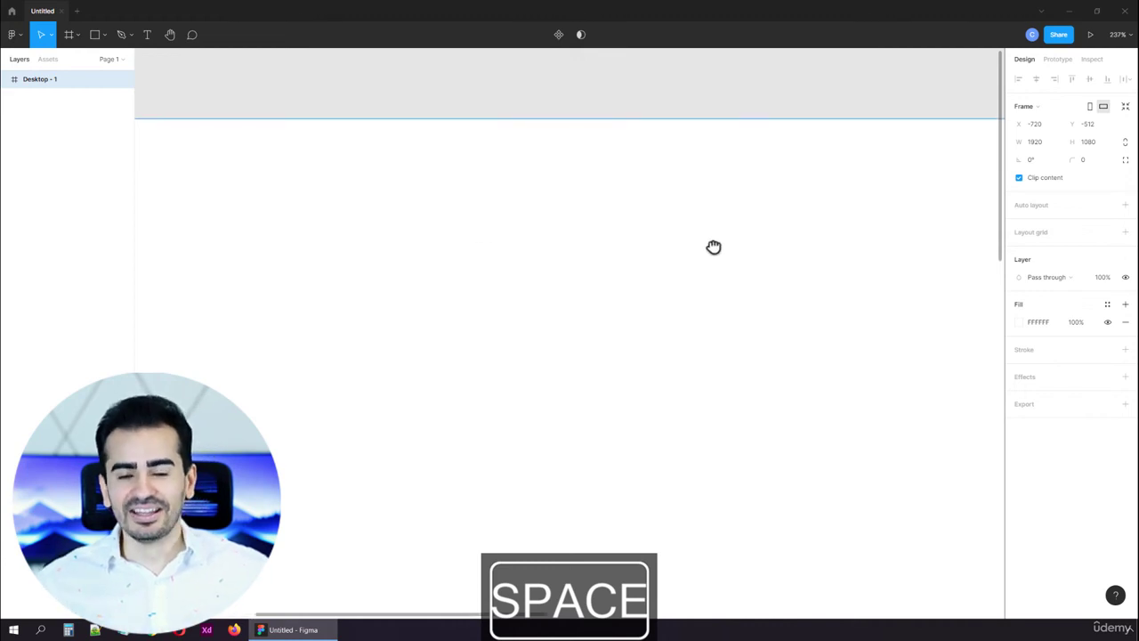
left_click_drag(688, 248, 181, 227)
left_click_drag(834, 204, 290, 252)
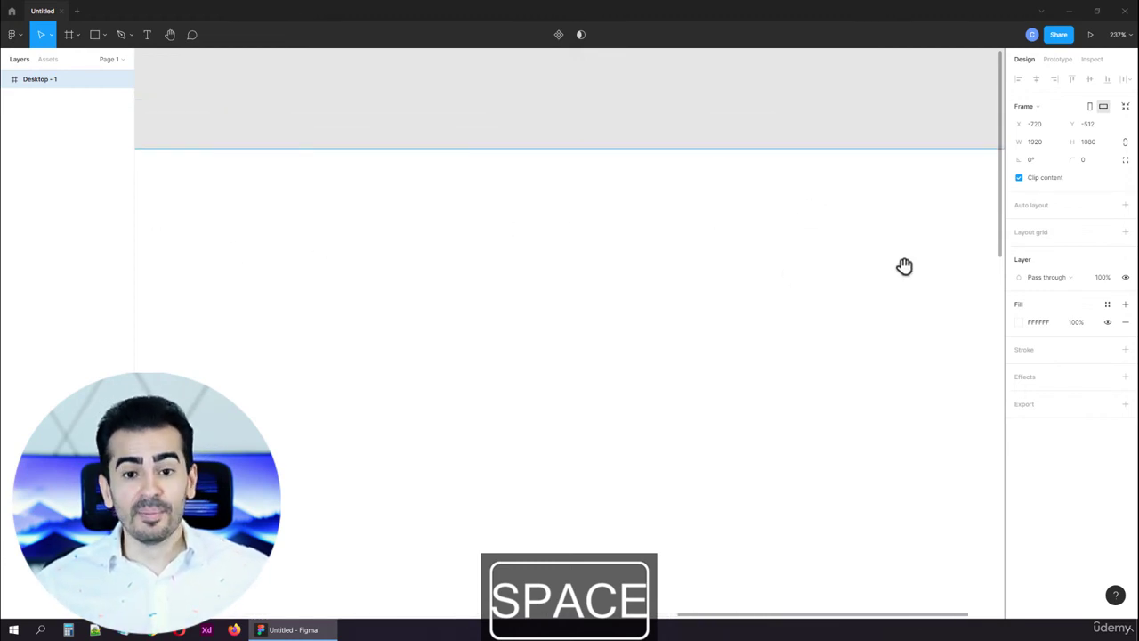
left_click_drag(905, 264, 308, 235)
scroll(378, 233, "down", 2)
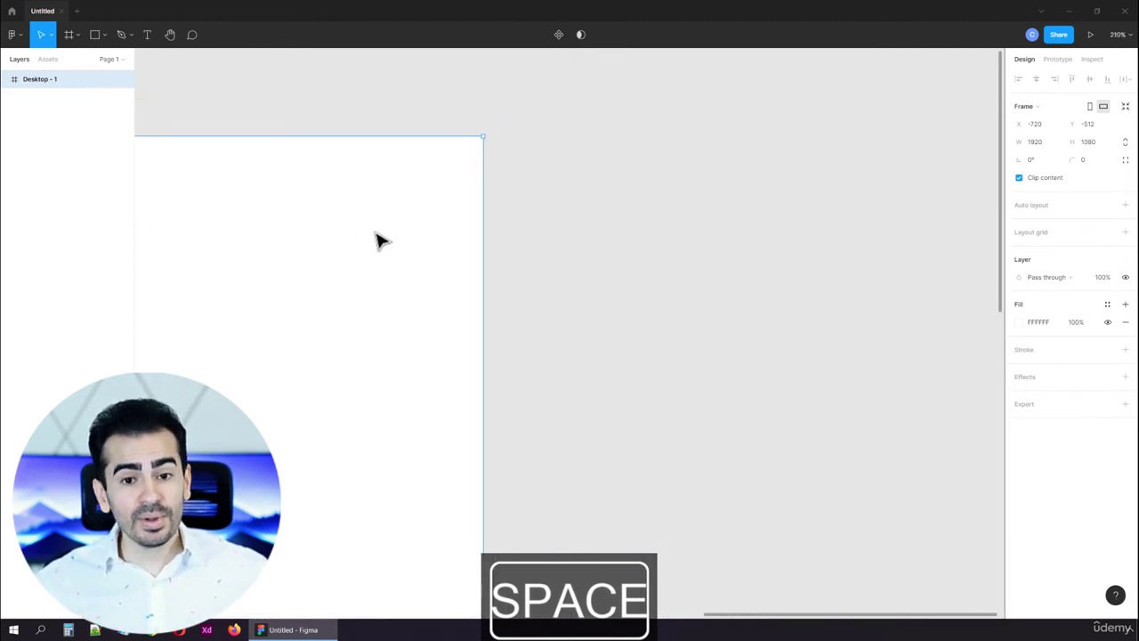
Step: Pan the frame up and right, then bring its top edge back into view
left_click_drag(424, 497, 451, 204)
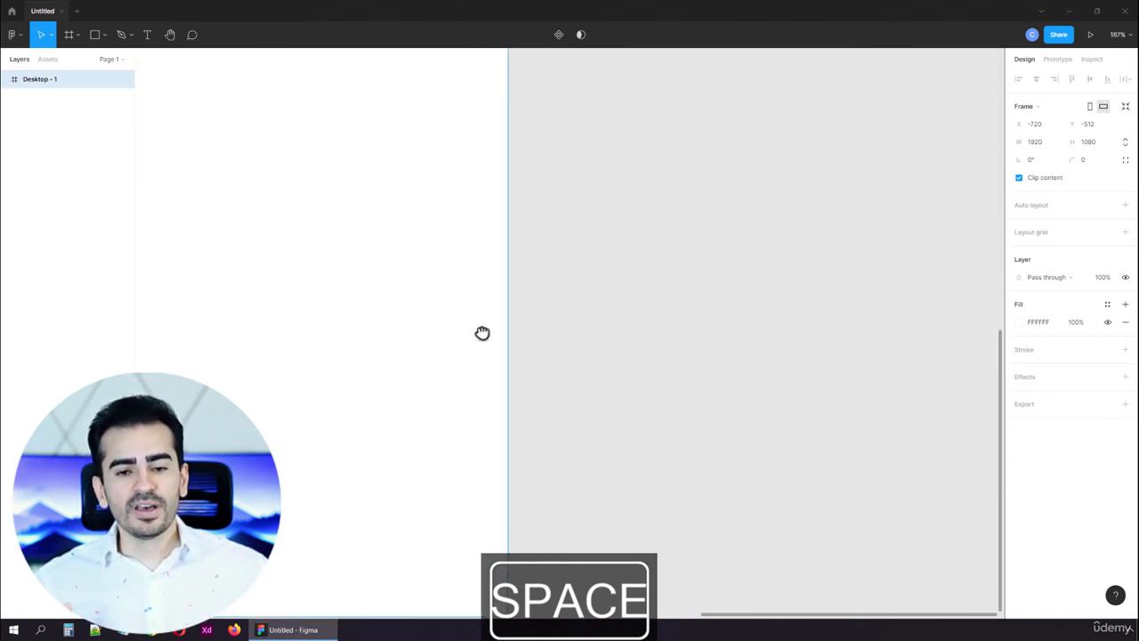
scroll(483, 313, "down", 5)
scroll(483, 288, "left", 5)
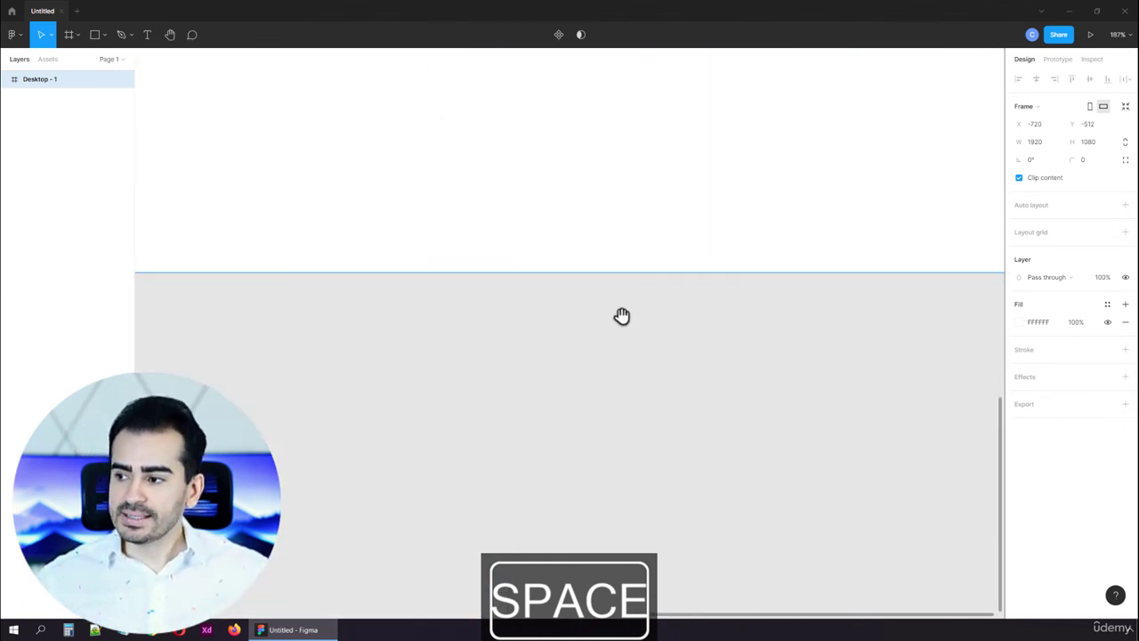
left_click_drag(591, 313, 798, 357)
scroll(290, 356, "up", 5)
scroll(913, 379, "left", 5)
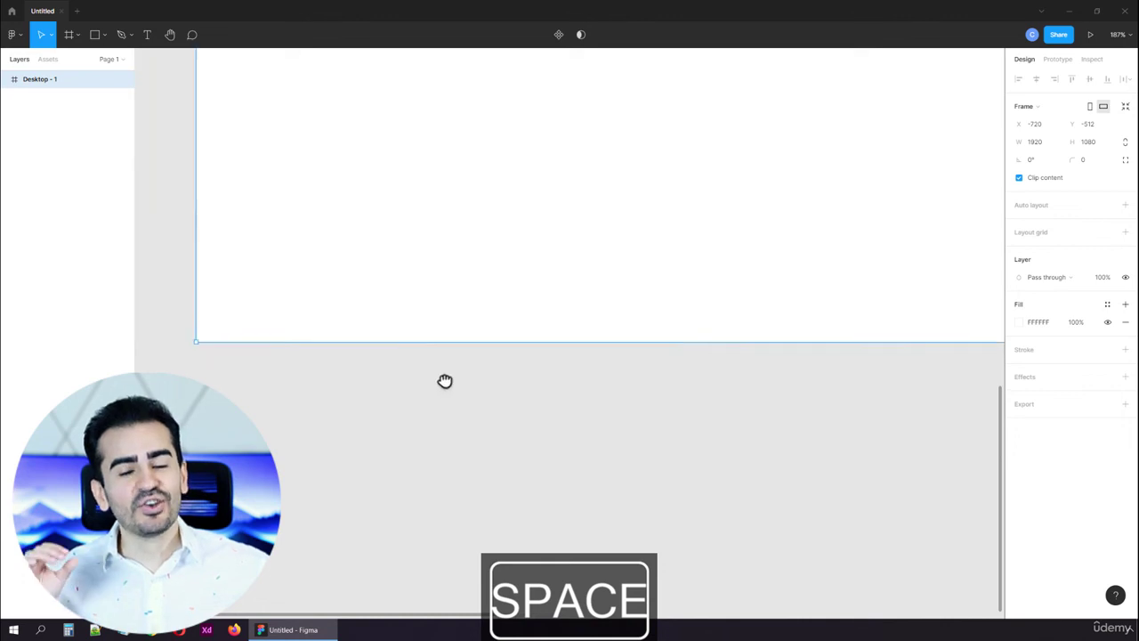
scroll(515, 389, "up", 3)
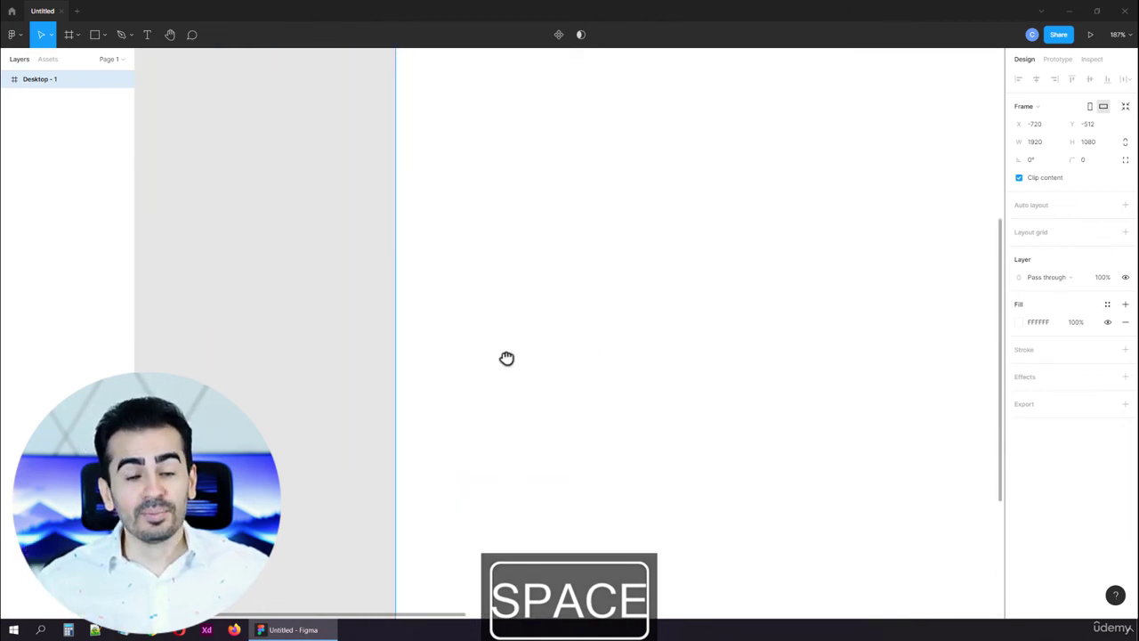
left_click_drag(504, 372, 473, 475)
scroll(468, 395, "up", 5)
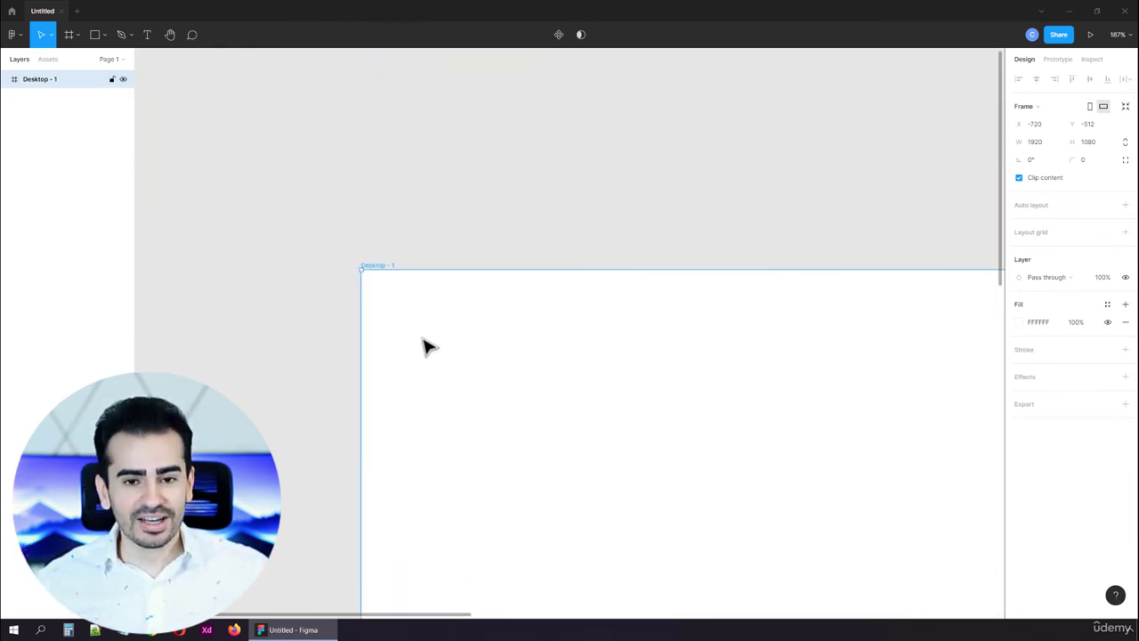
Step: Pan the frame's corner up-left, zoom out to 25%, and drag the whole frame up into view
key("space")
left_click_drag(791, 355, 204, 318)
scroll(369, 316, "down", 10)
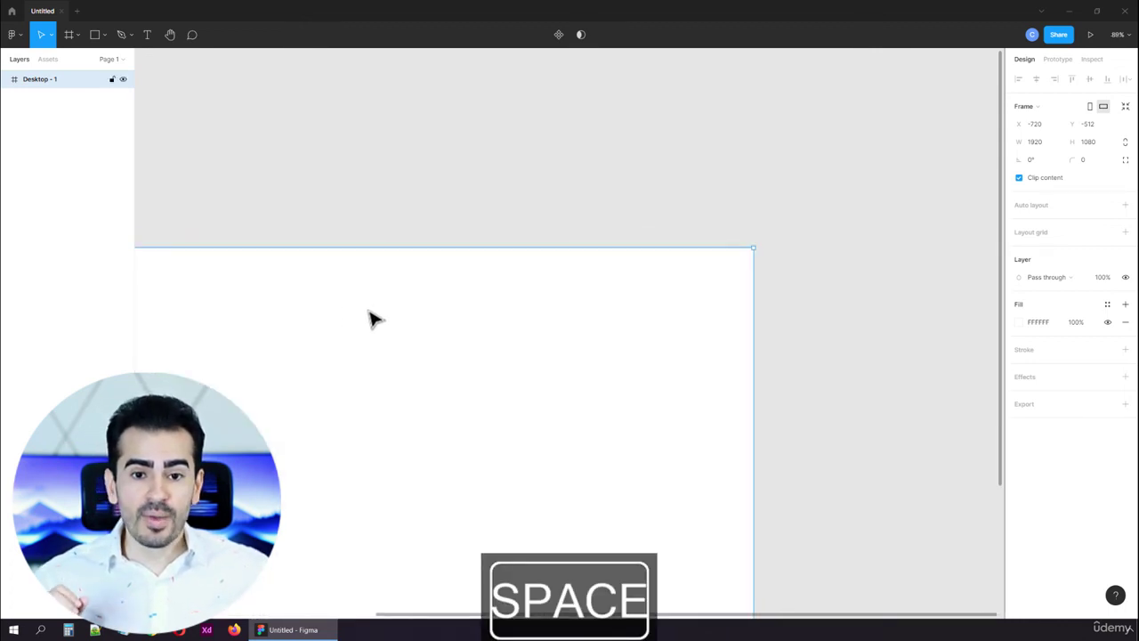
scroll(328, 360, "up", 3)
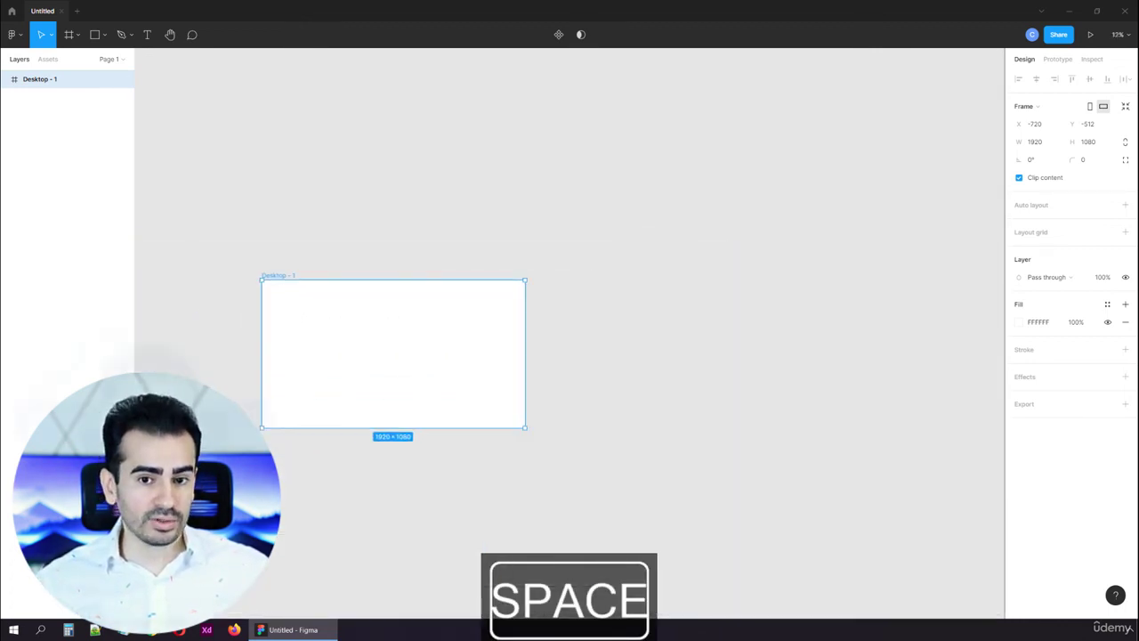
scroll(328, 361, "down", 2)
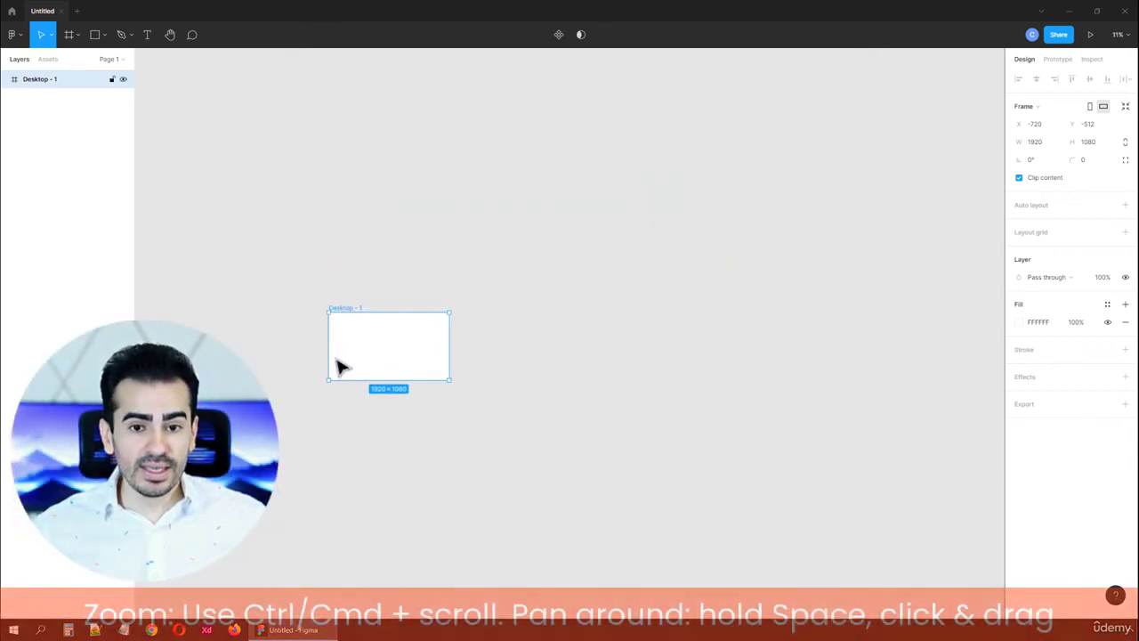
scroll(330, 360, "up", 2)
left_click_drag(287, 362, 201, 350)
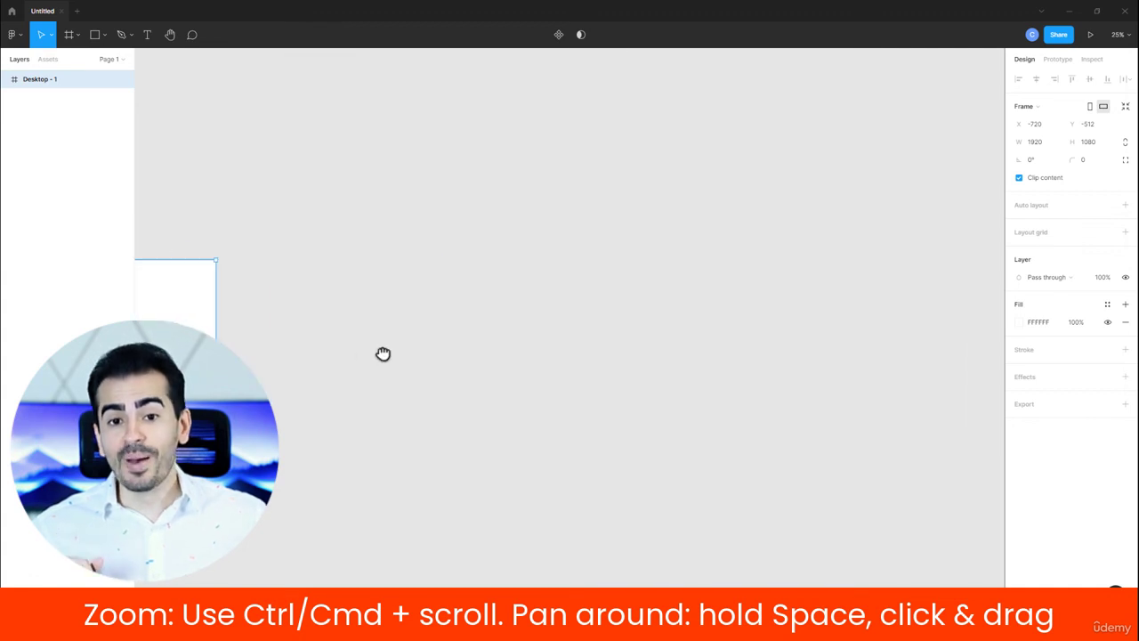